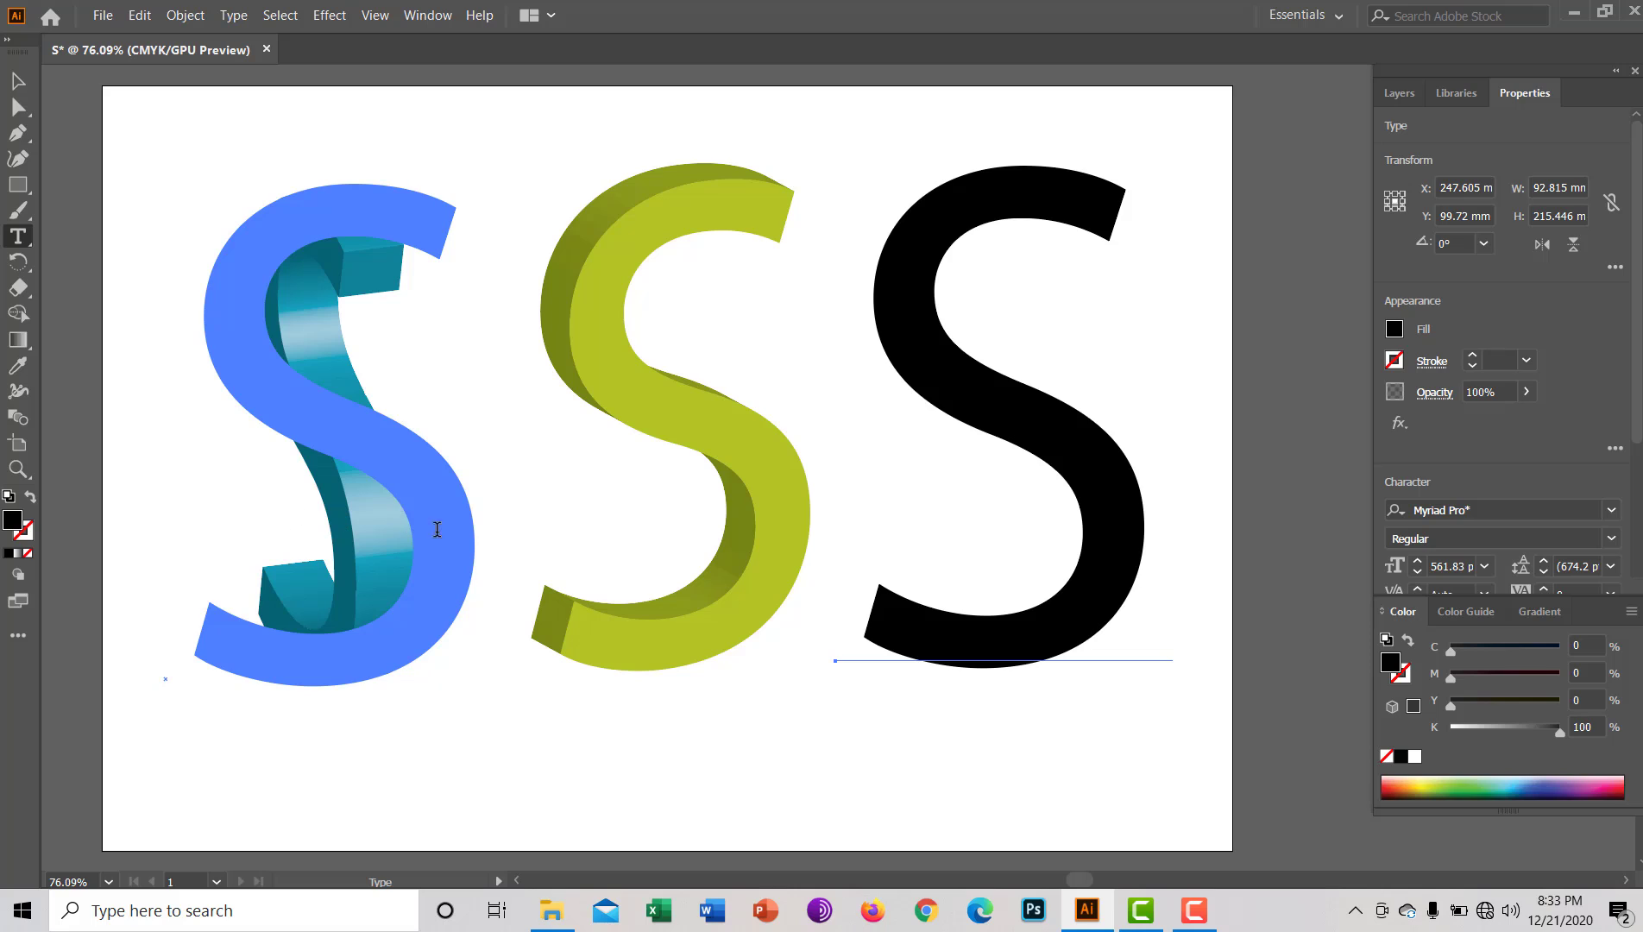
left_click_drag(436, 529, 668, 531)
key("ctrl+z")
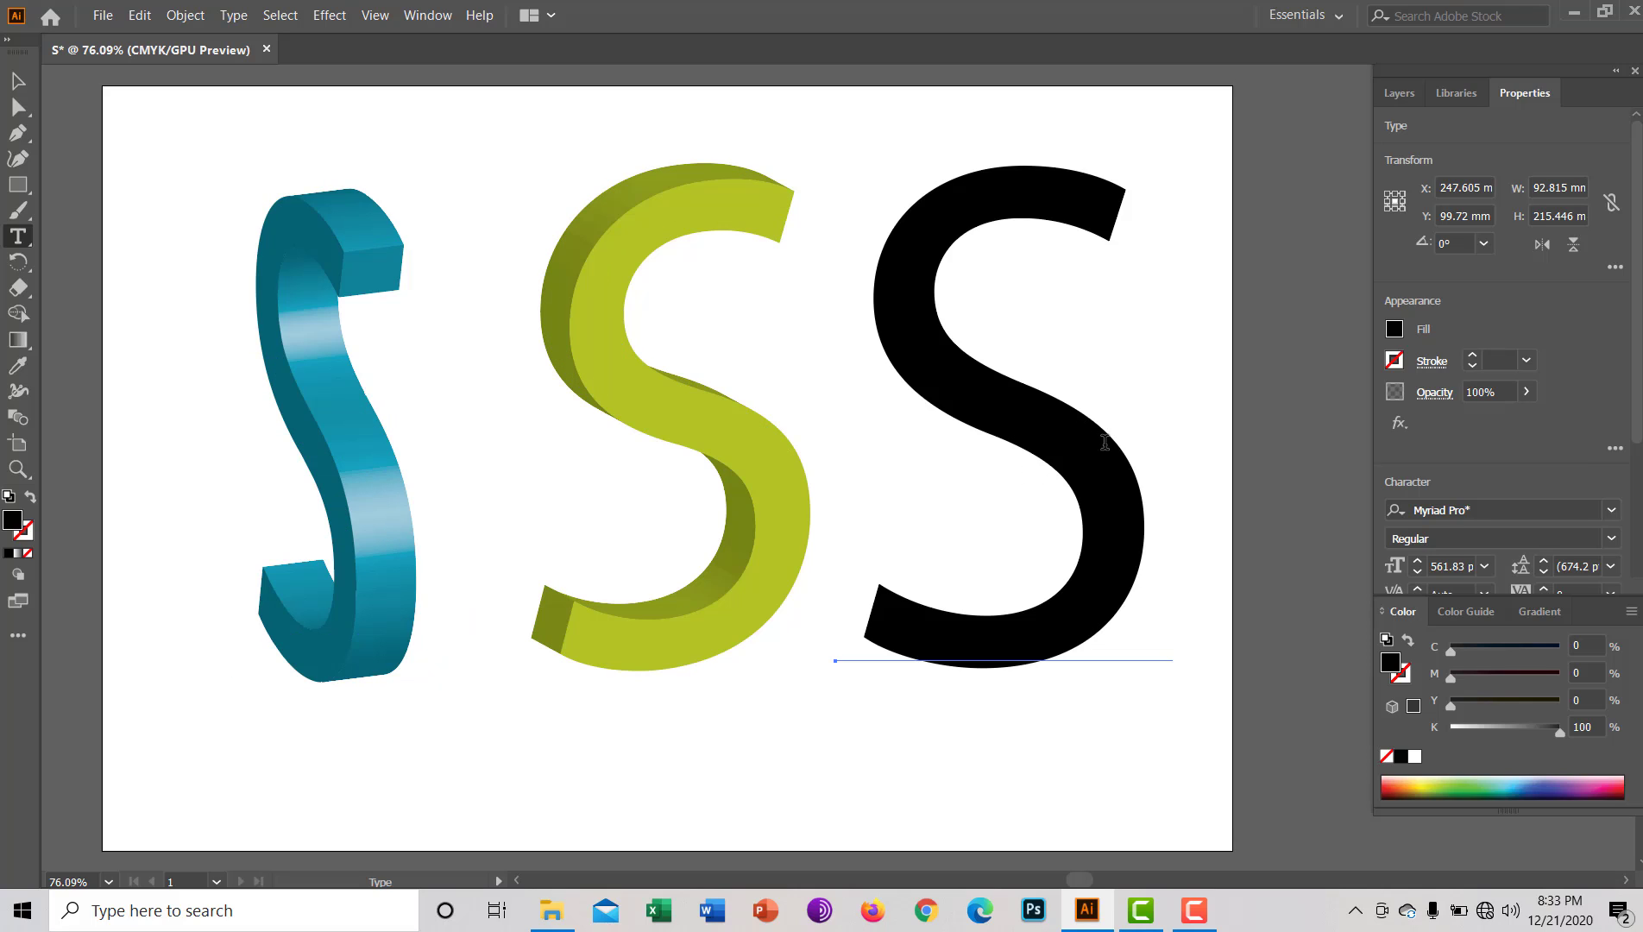
key("ctrl+shift+z")
key("ctrl+shift+z")
key("ctrl+z")
key("ctrl+z")
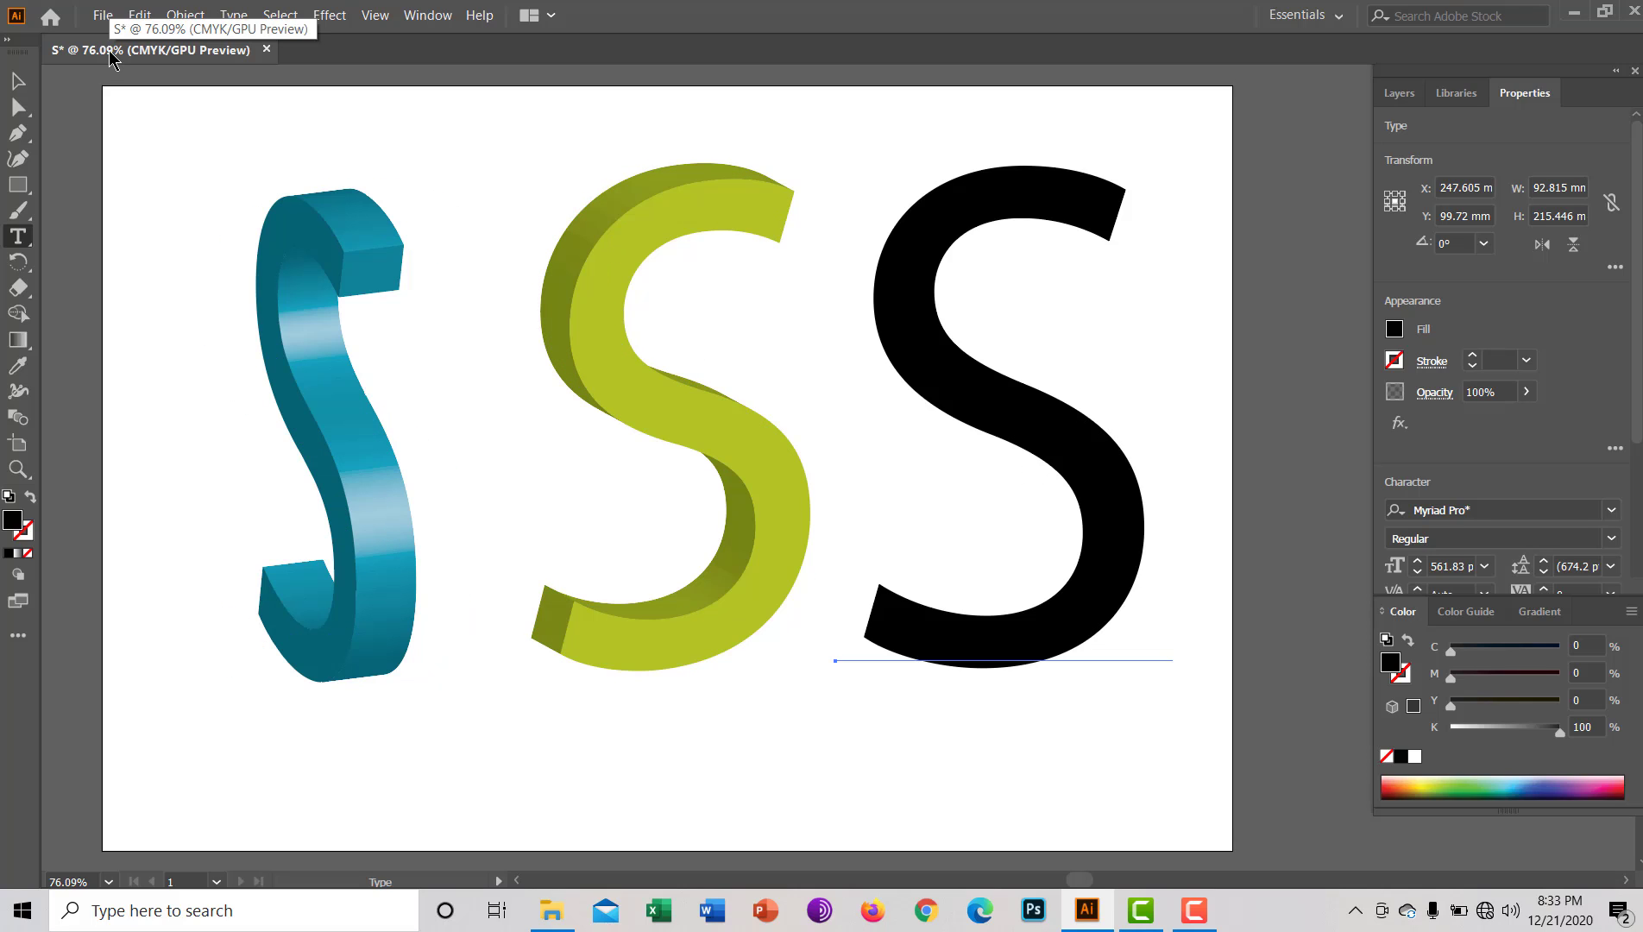
Start a new document and name it T 3D LOGO
left_click(102, 14)
left_click(103, 15)
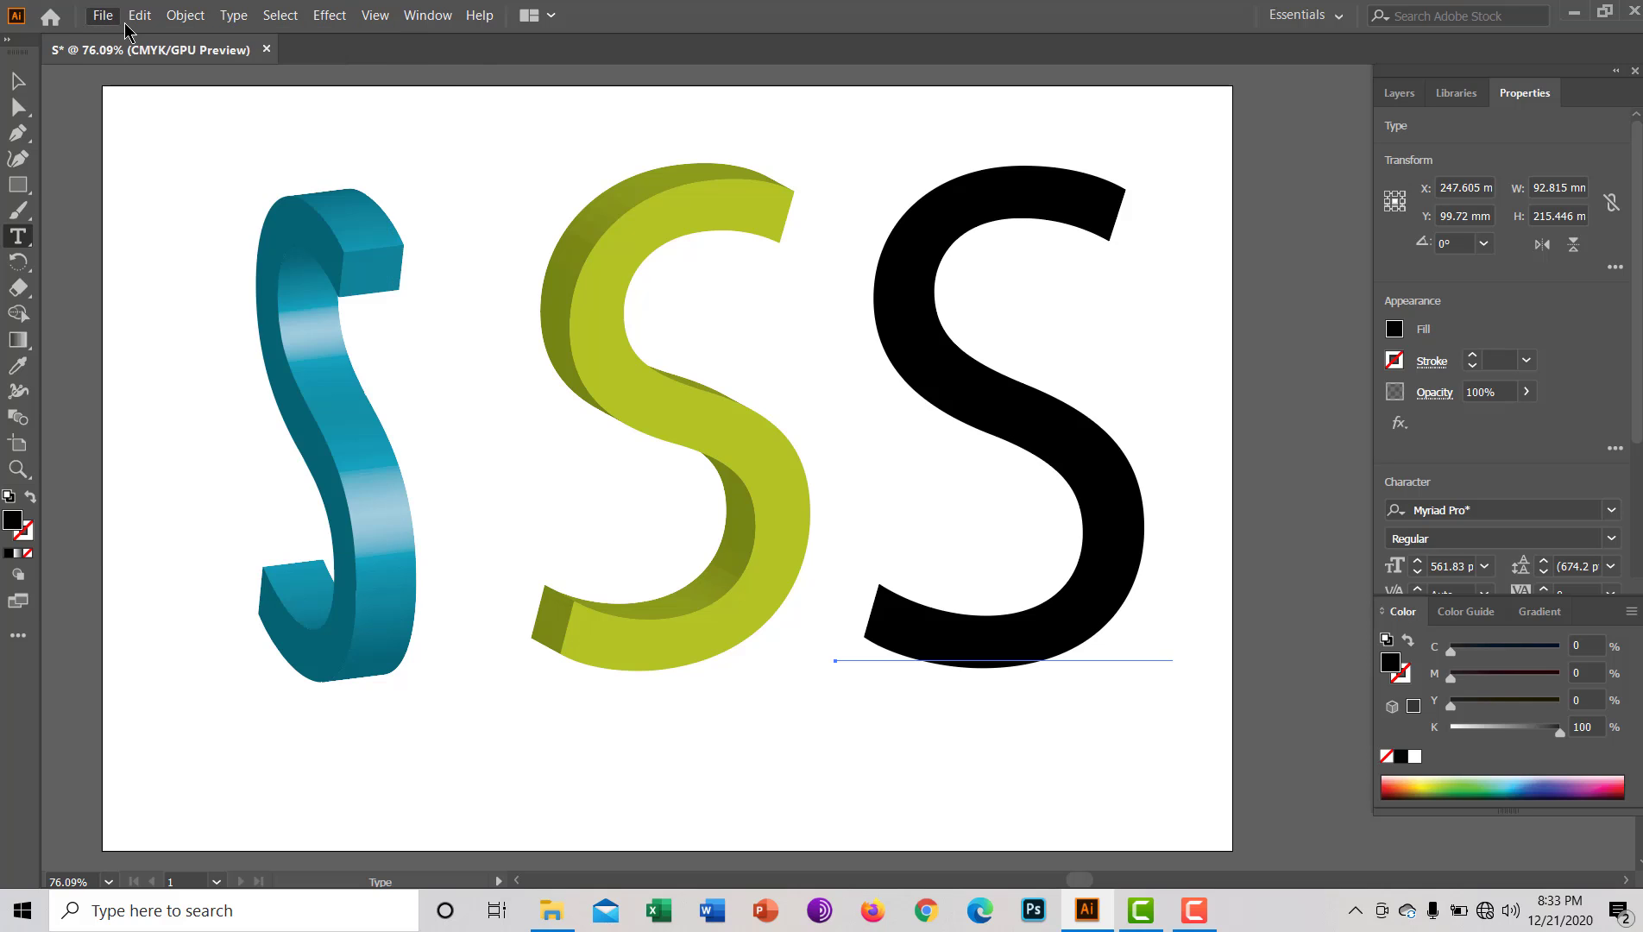
left_click(130, 19)
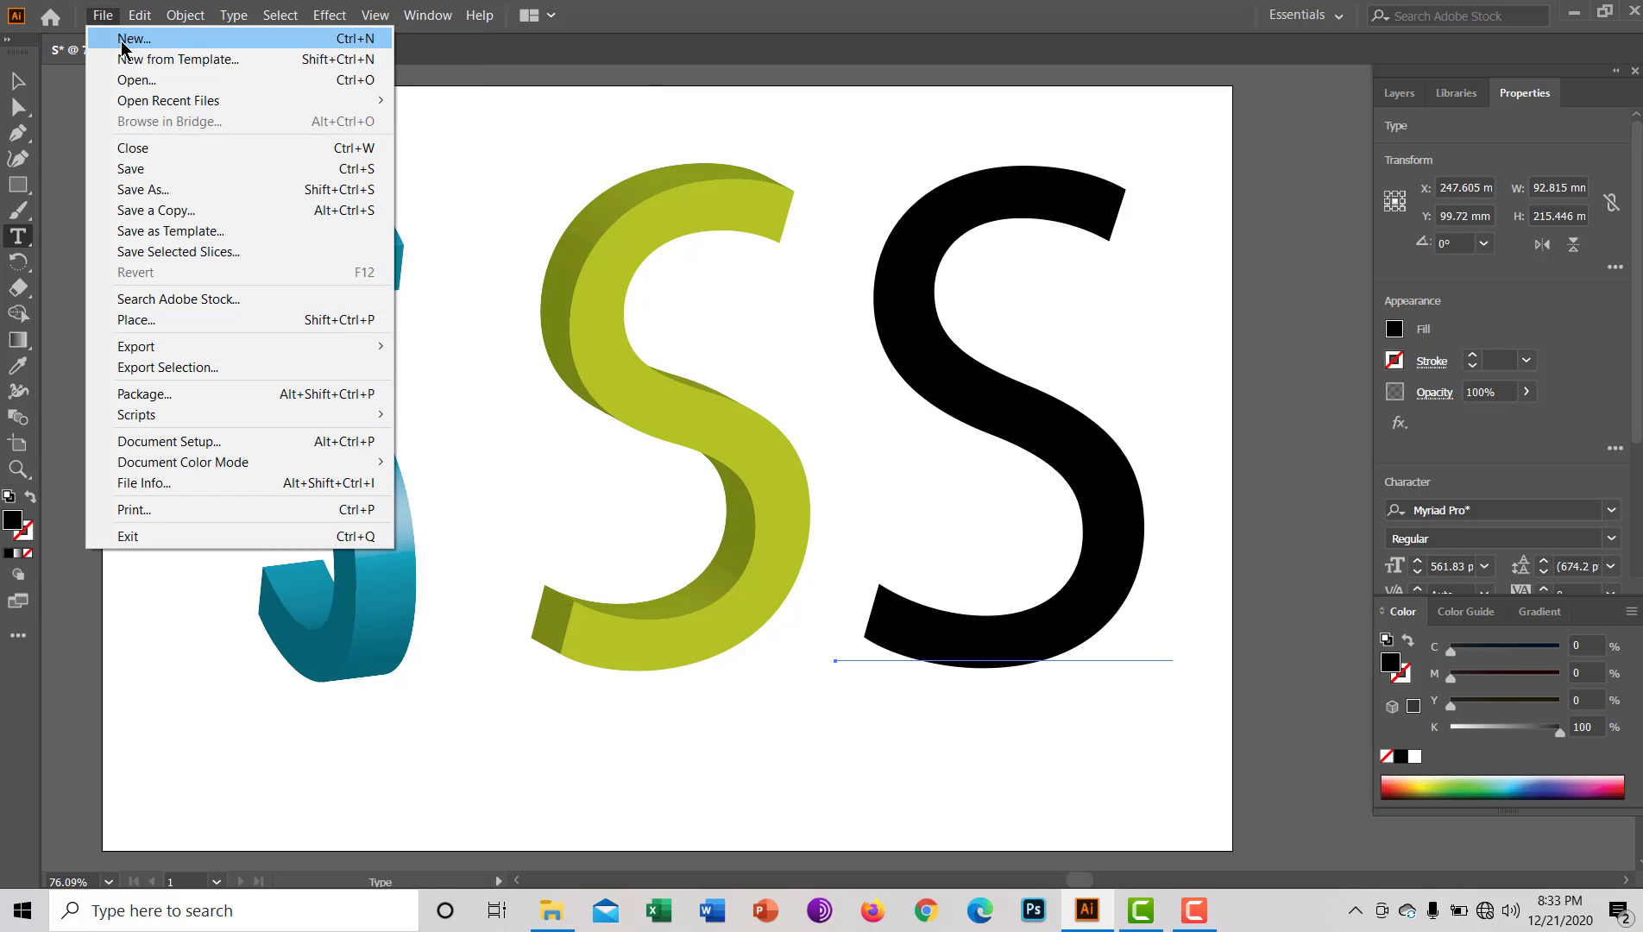
left_click(179, 39)
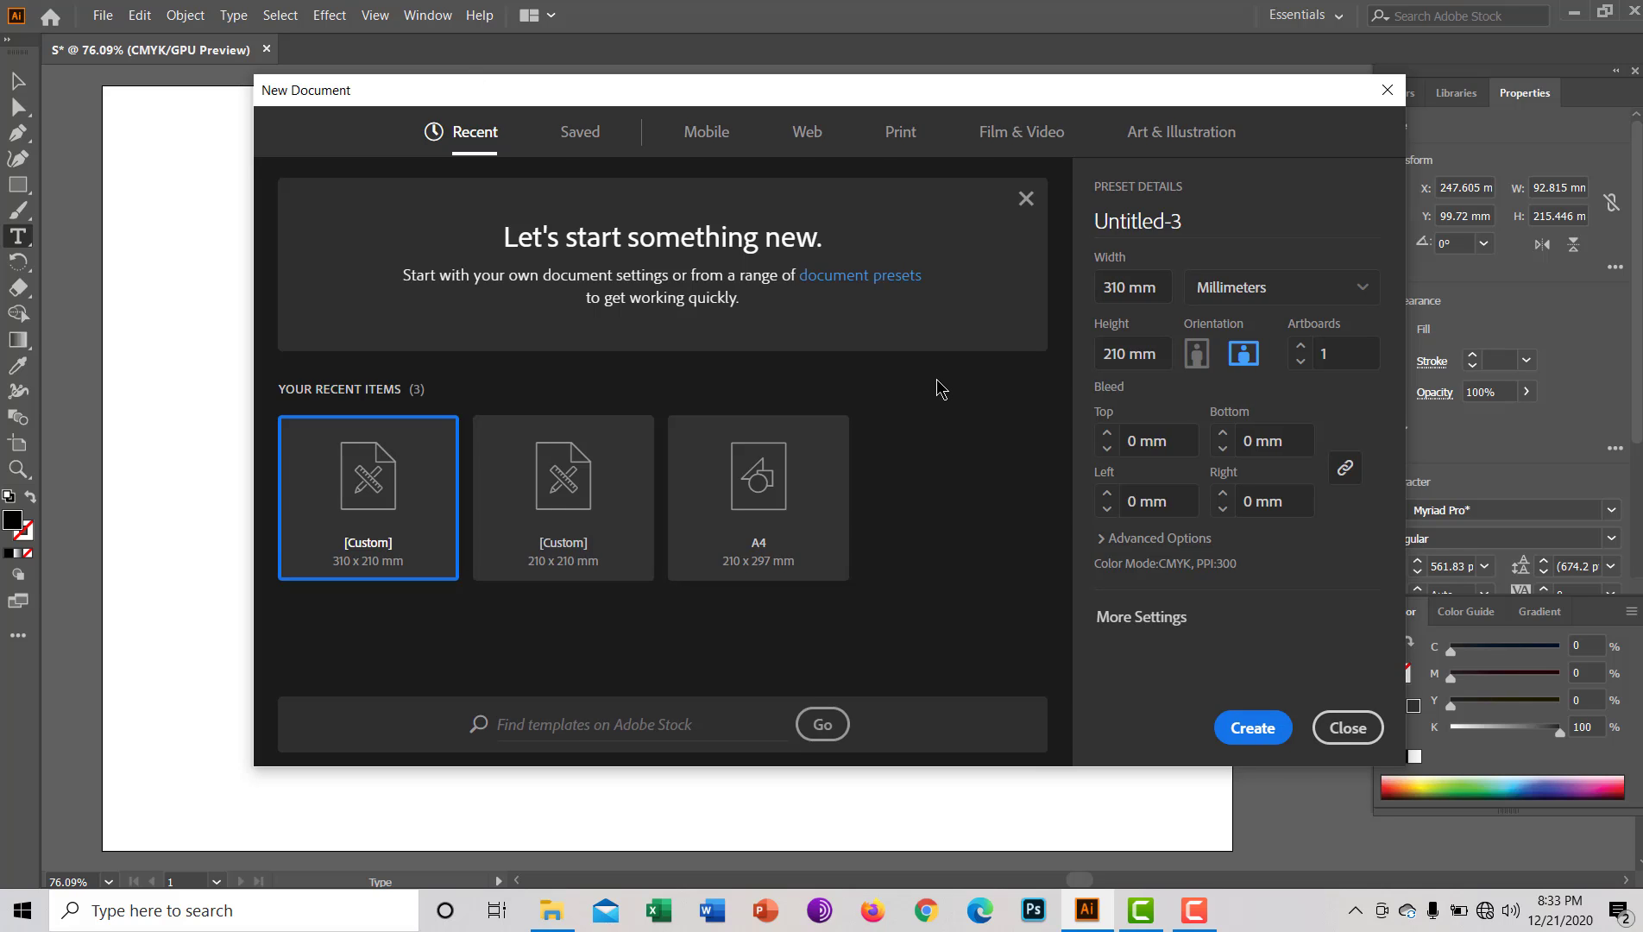
triple_click(1207, 219)
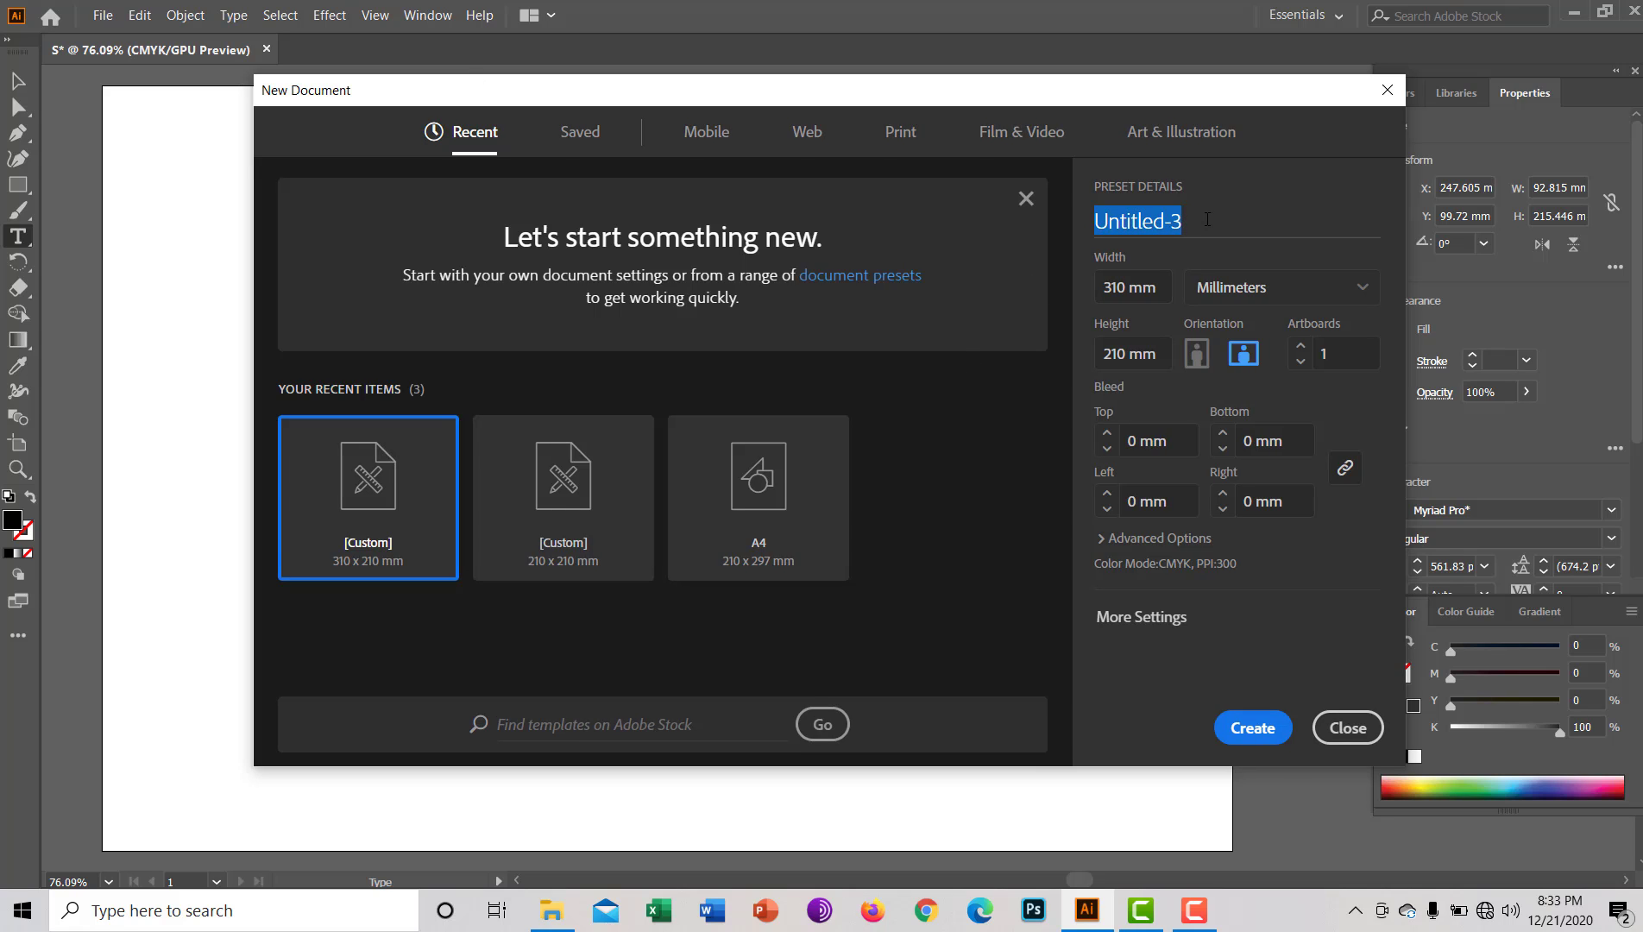
key("BackSpace")
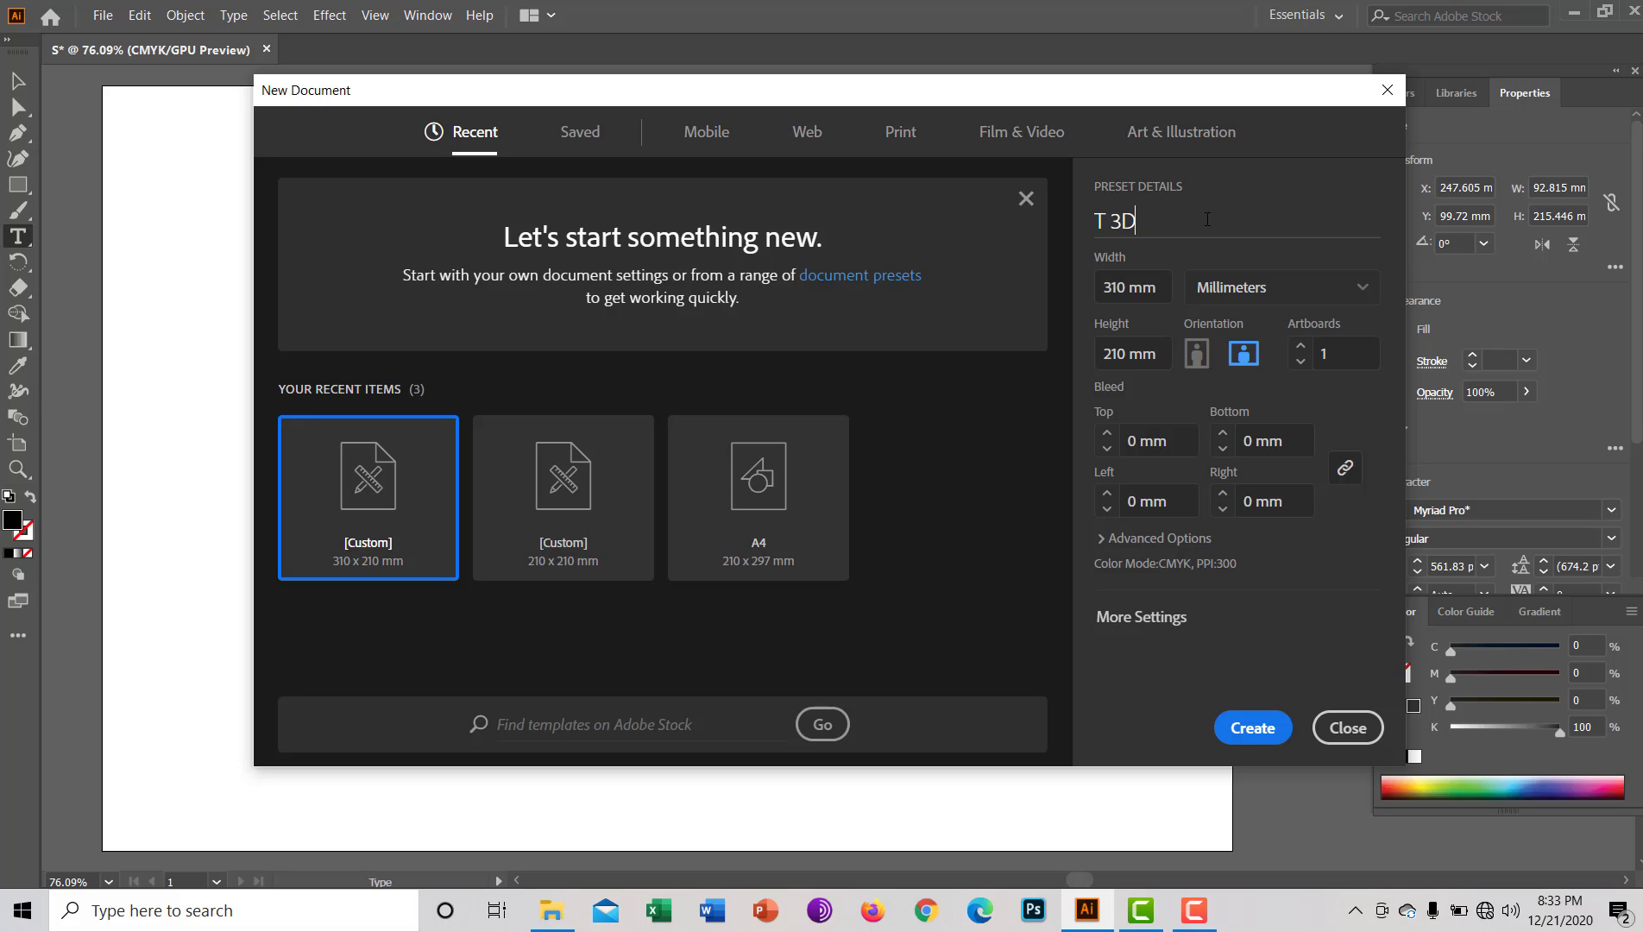
type("T 3D LOGO")
Create the document at 310 mm wide by 210 mm high in landscape orientation, with millimetres as the unit
left_click(1149, 297)
left_click(1132, 354)
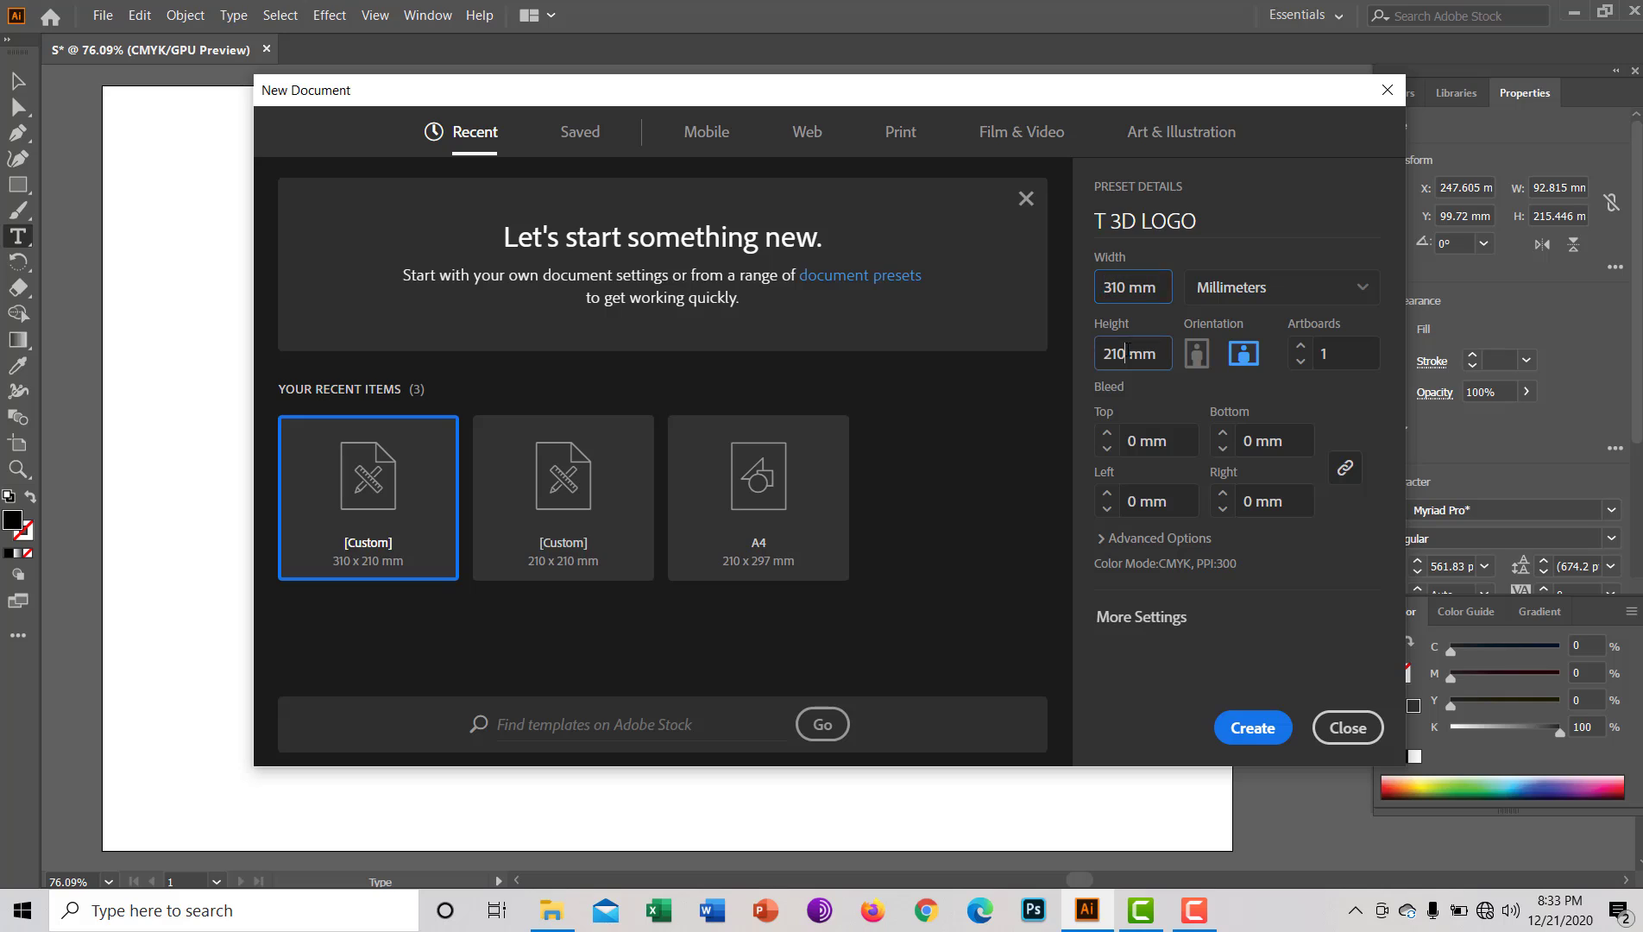
left_click(1312, 290)
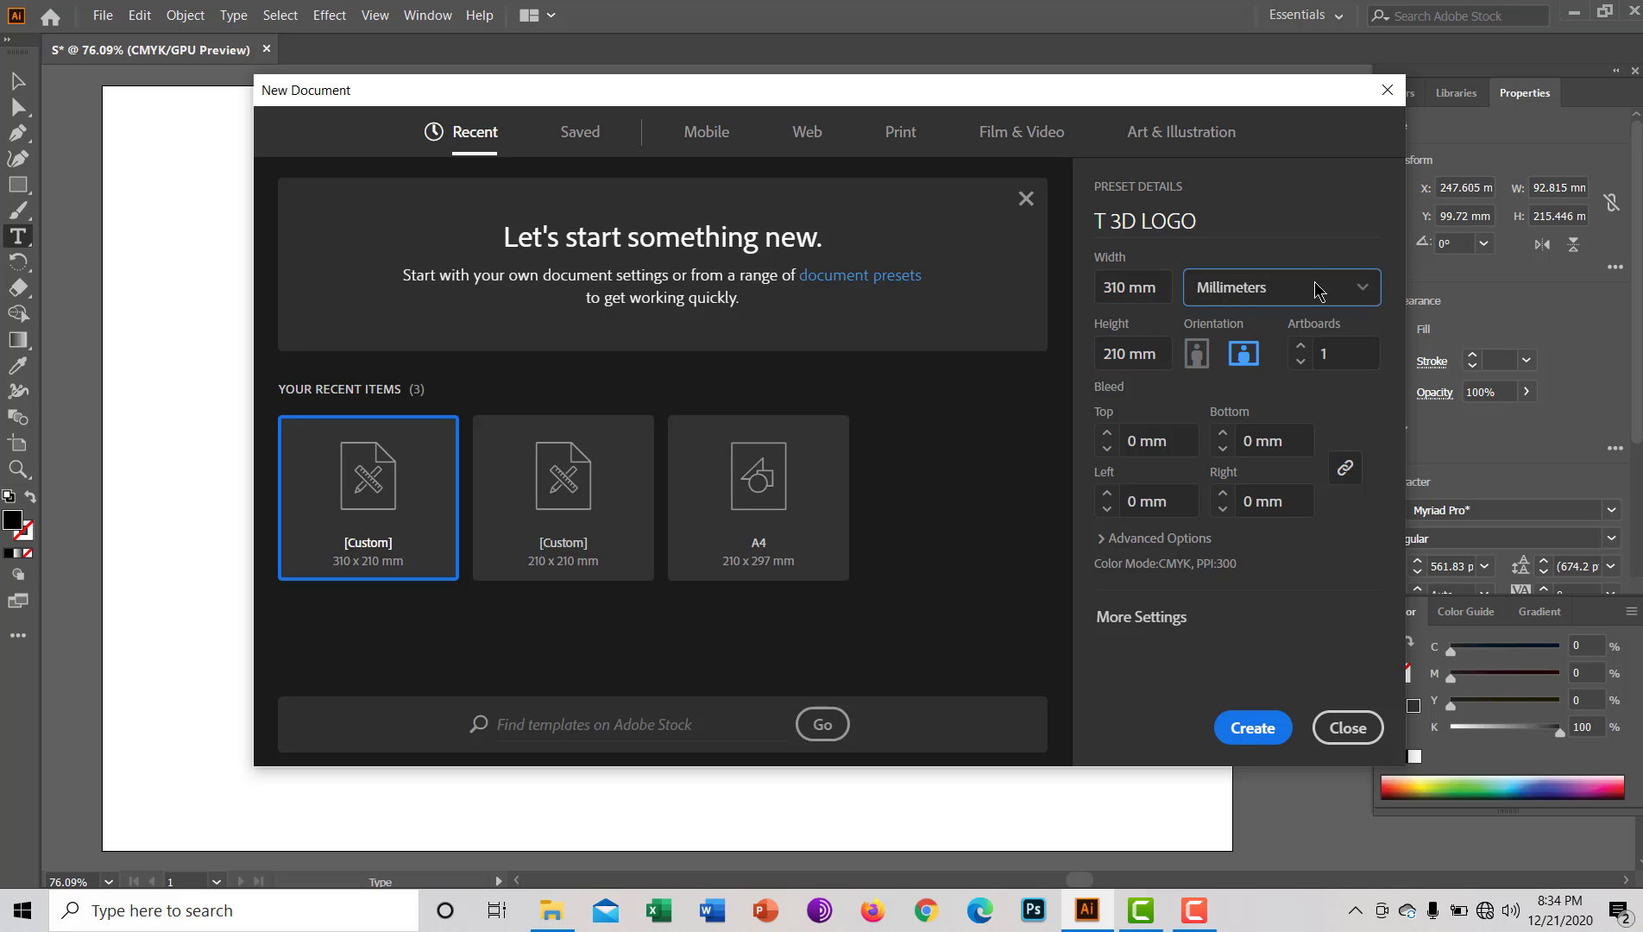
left_click(1242, 440)
left_click(1255, 729)
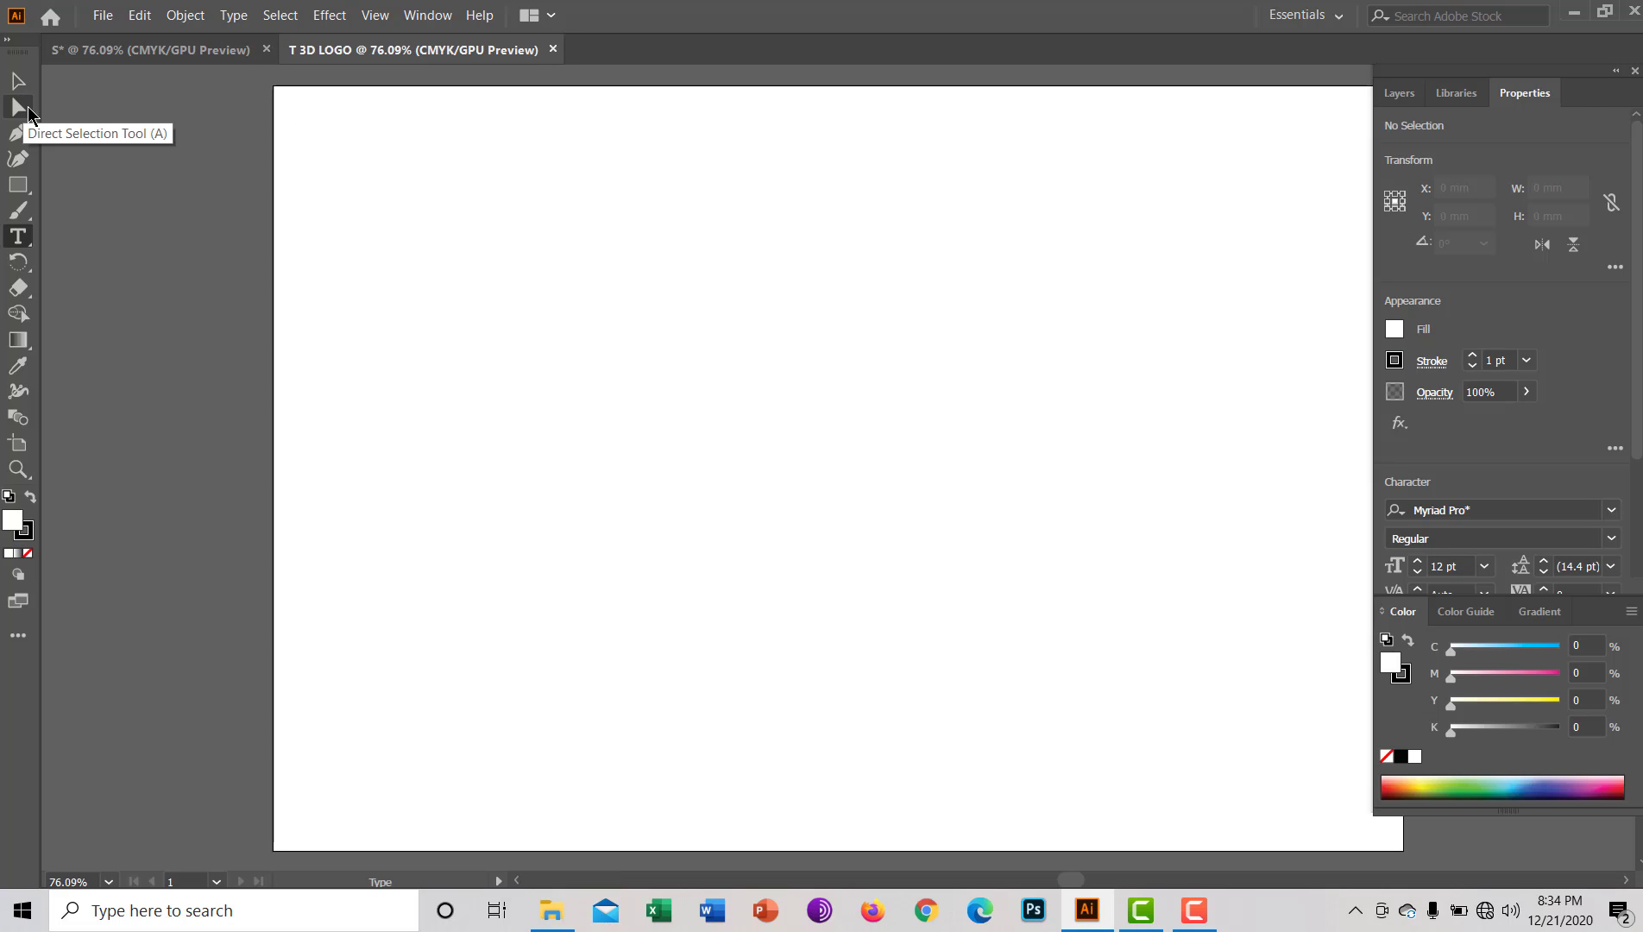
Add the letter T as point text near the upper-left corner of the artboard with the Type tool
left_click(19, 107)
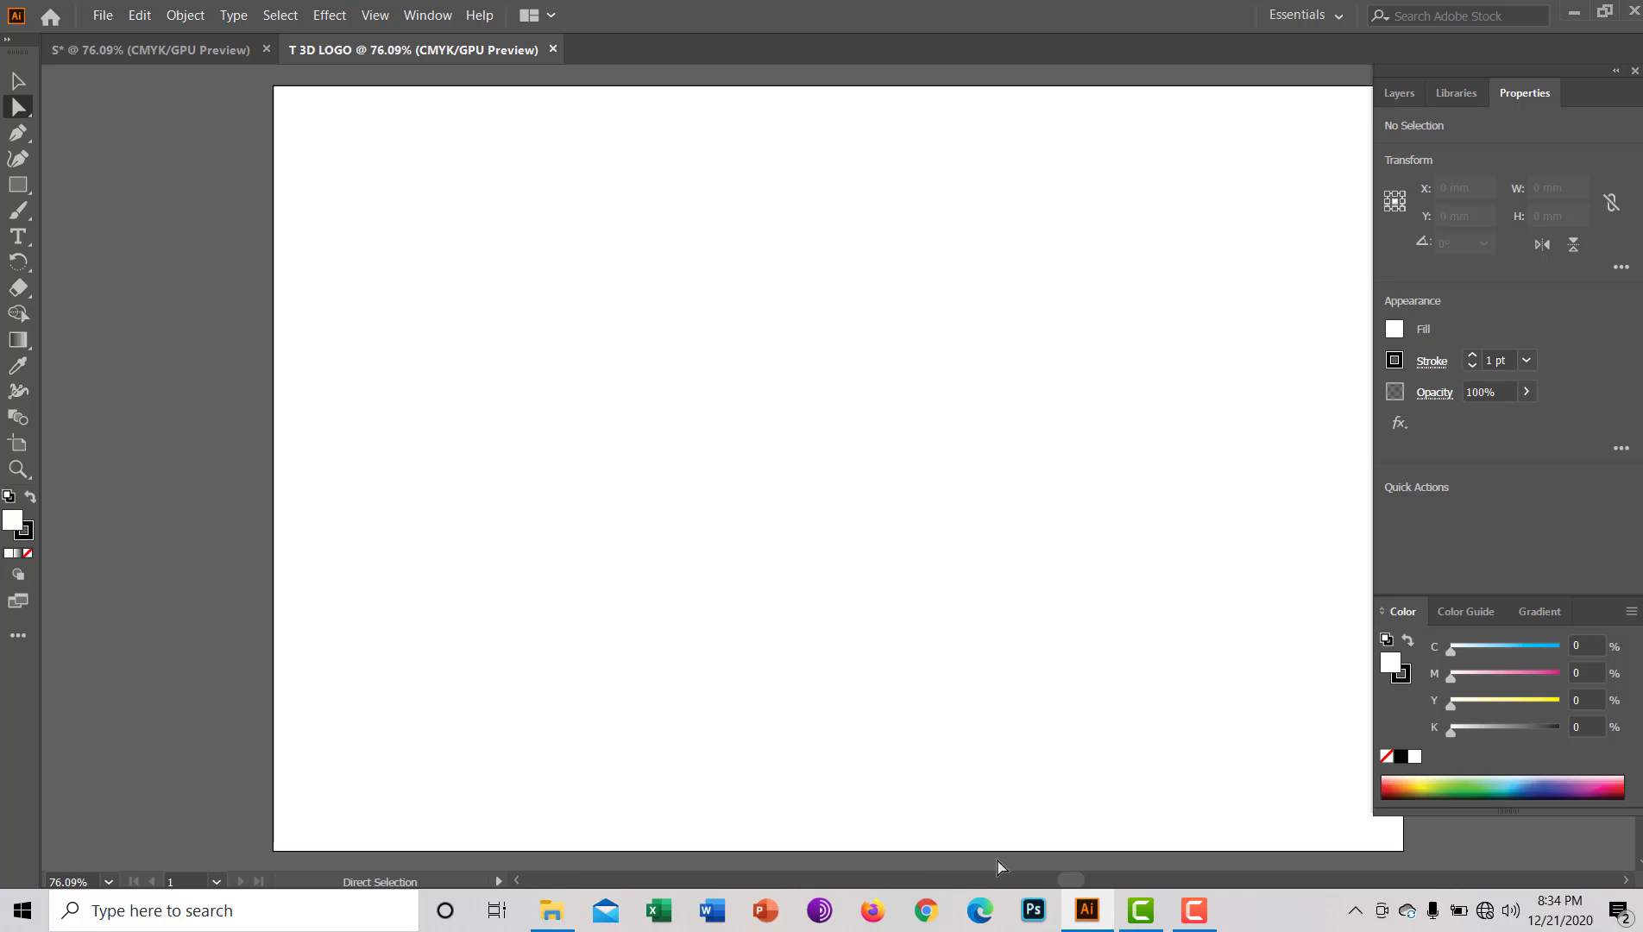
left_click_drag(1067, 886, 1074, 886)
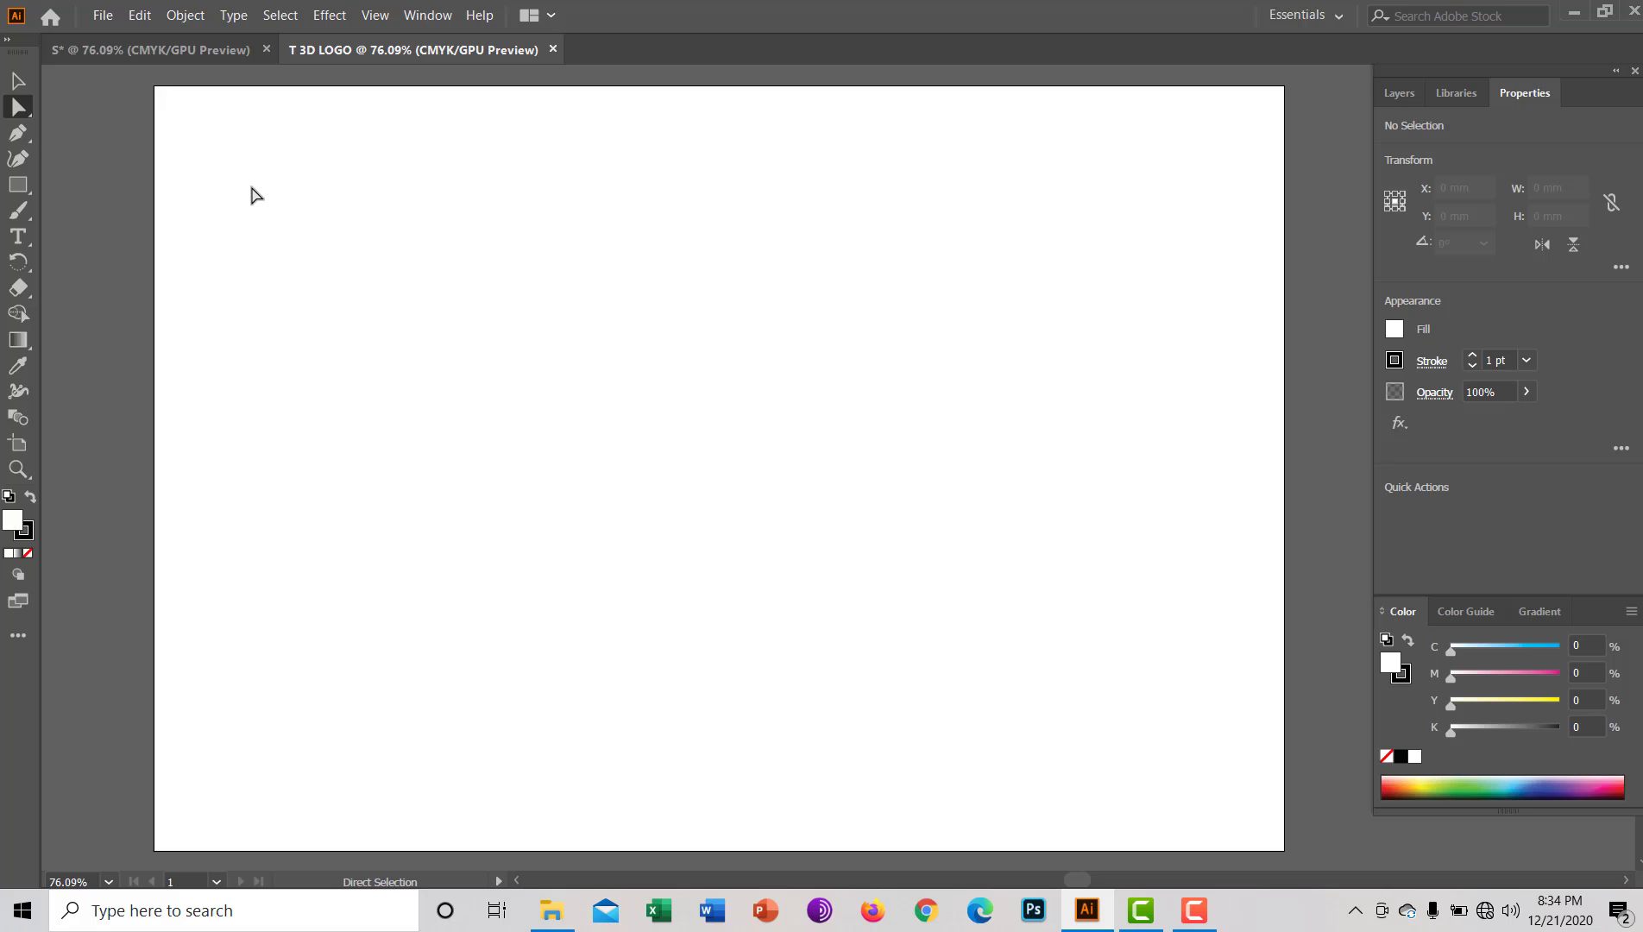
left_click(16, 240)
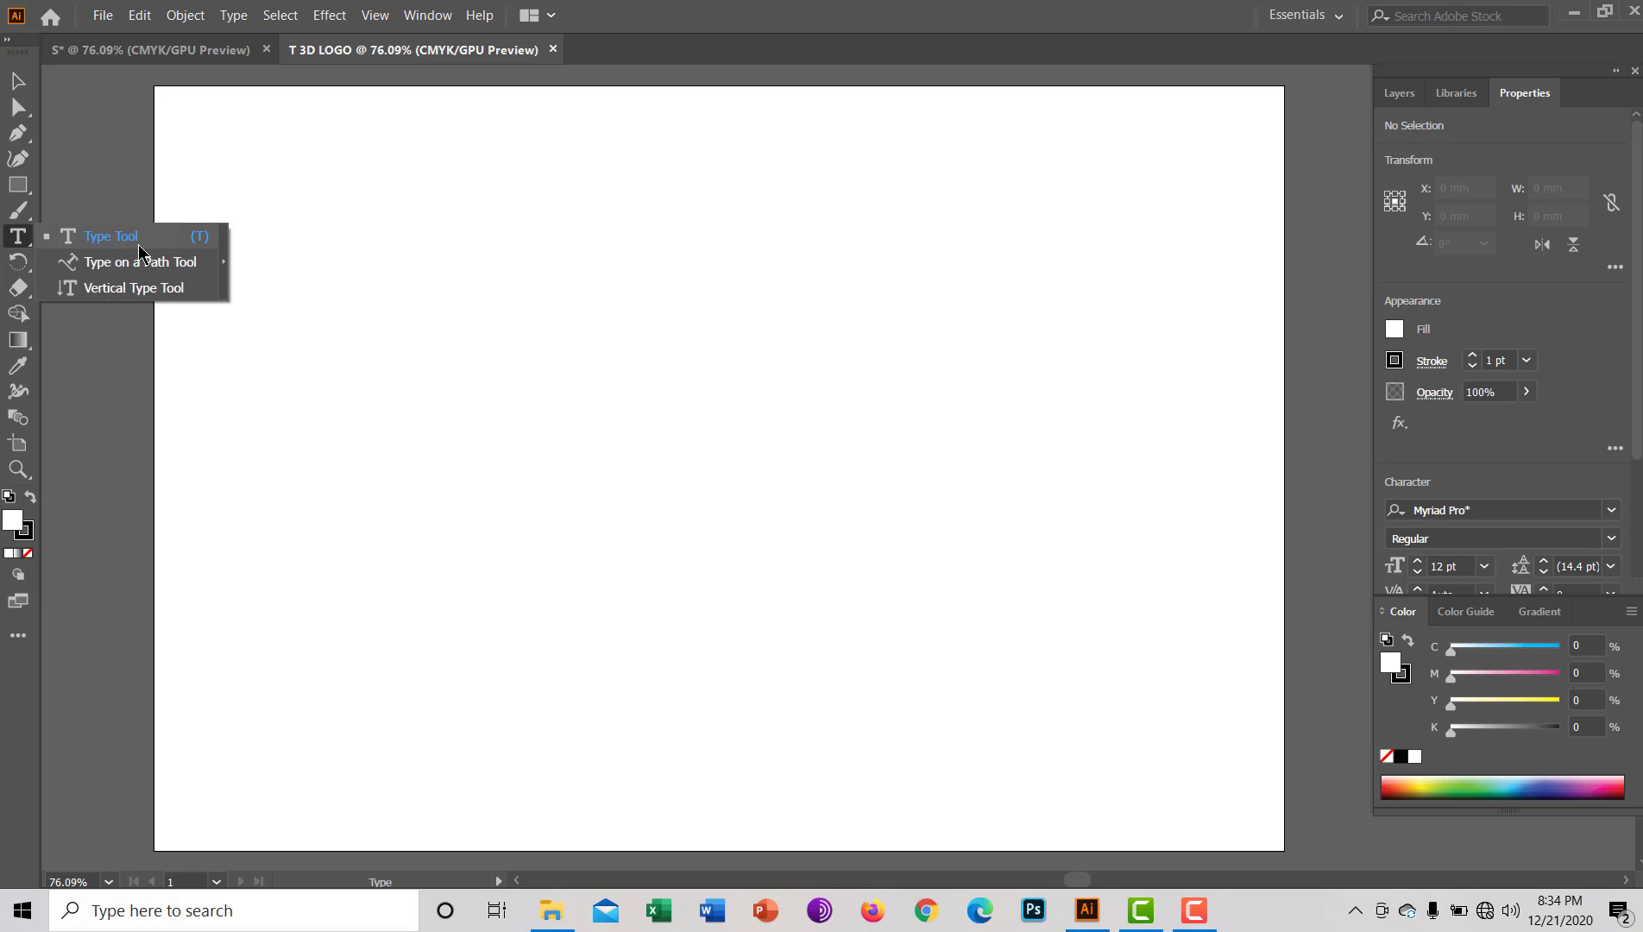
left_click(153, 241)
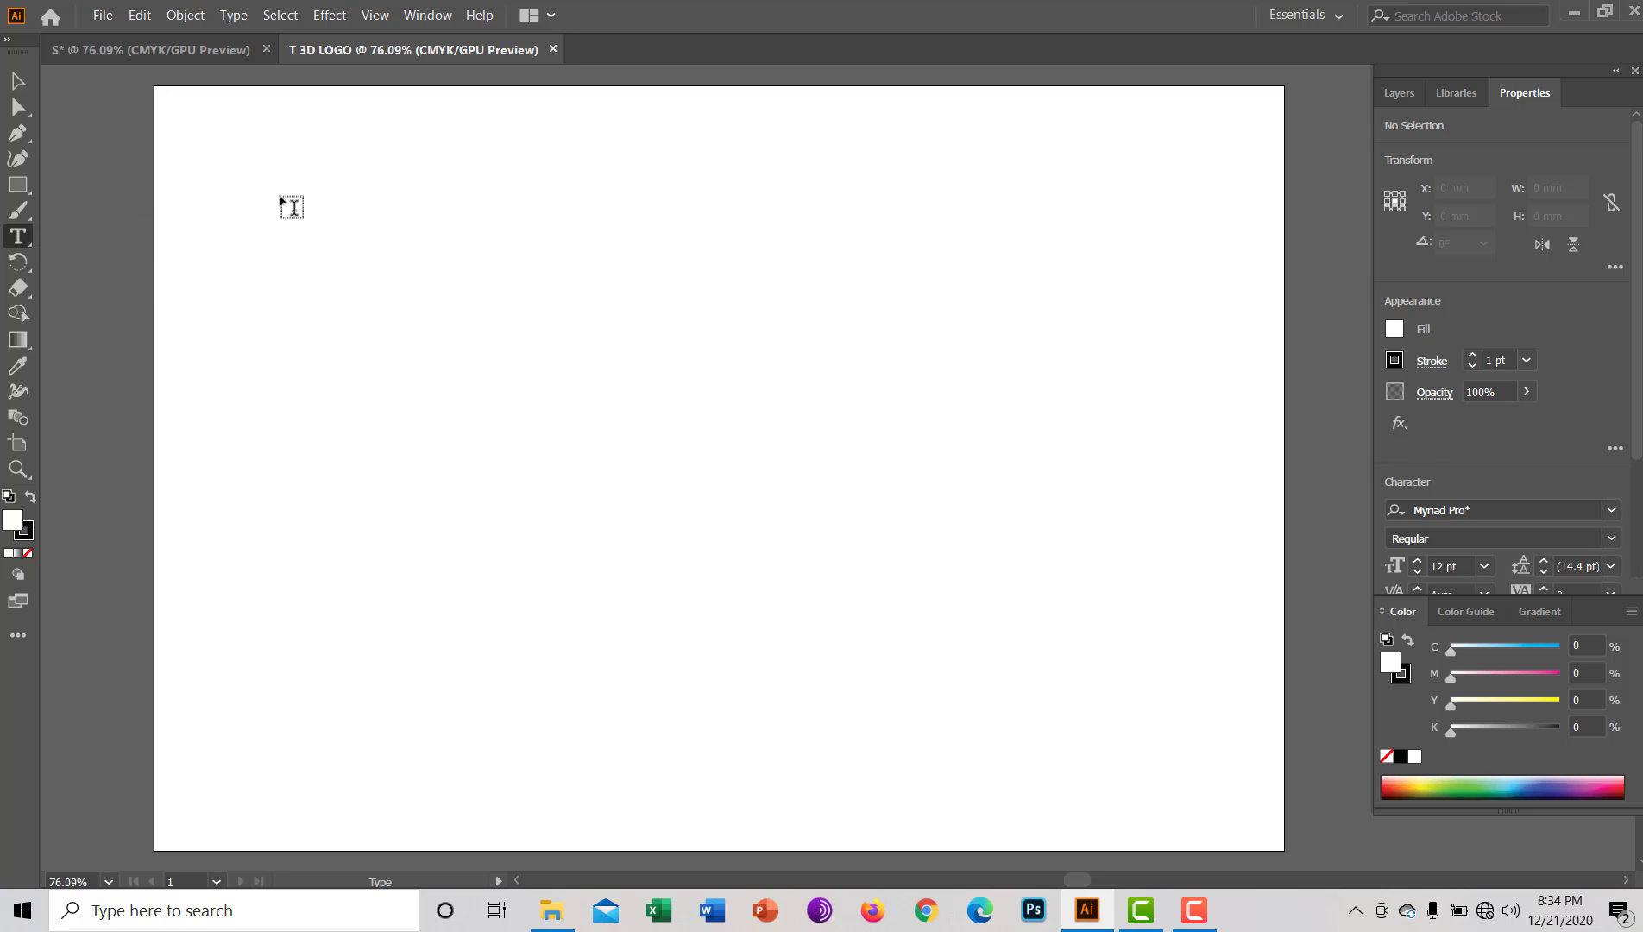
left_click(294, 195)
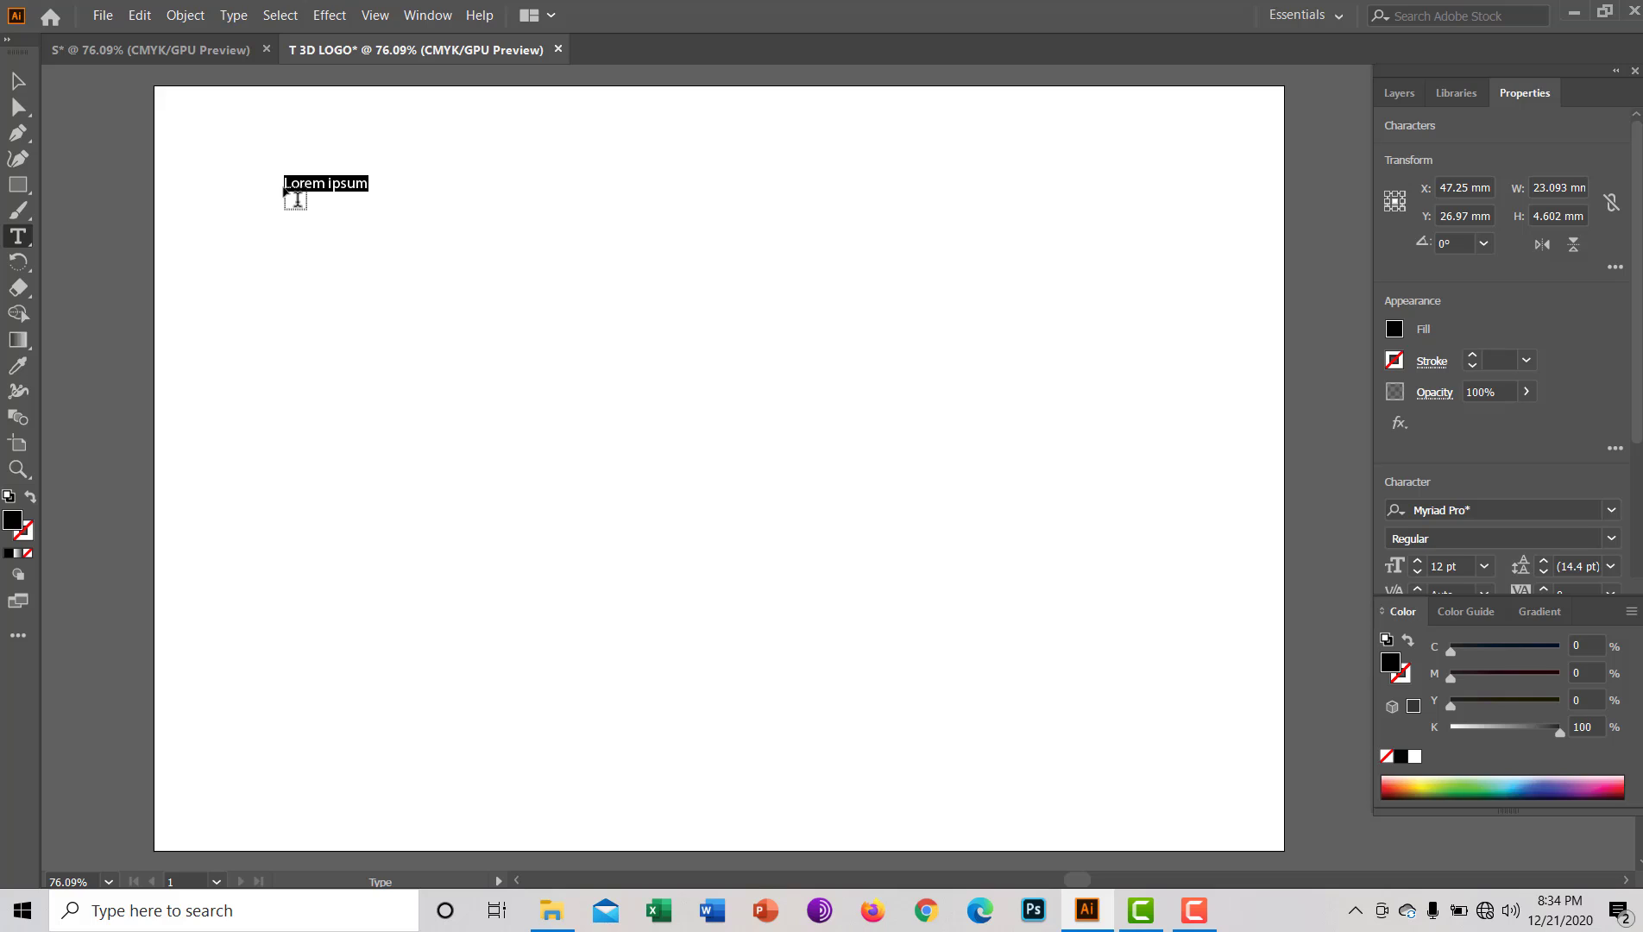
type("T")
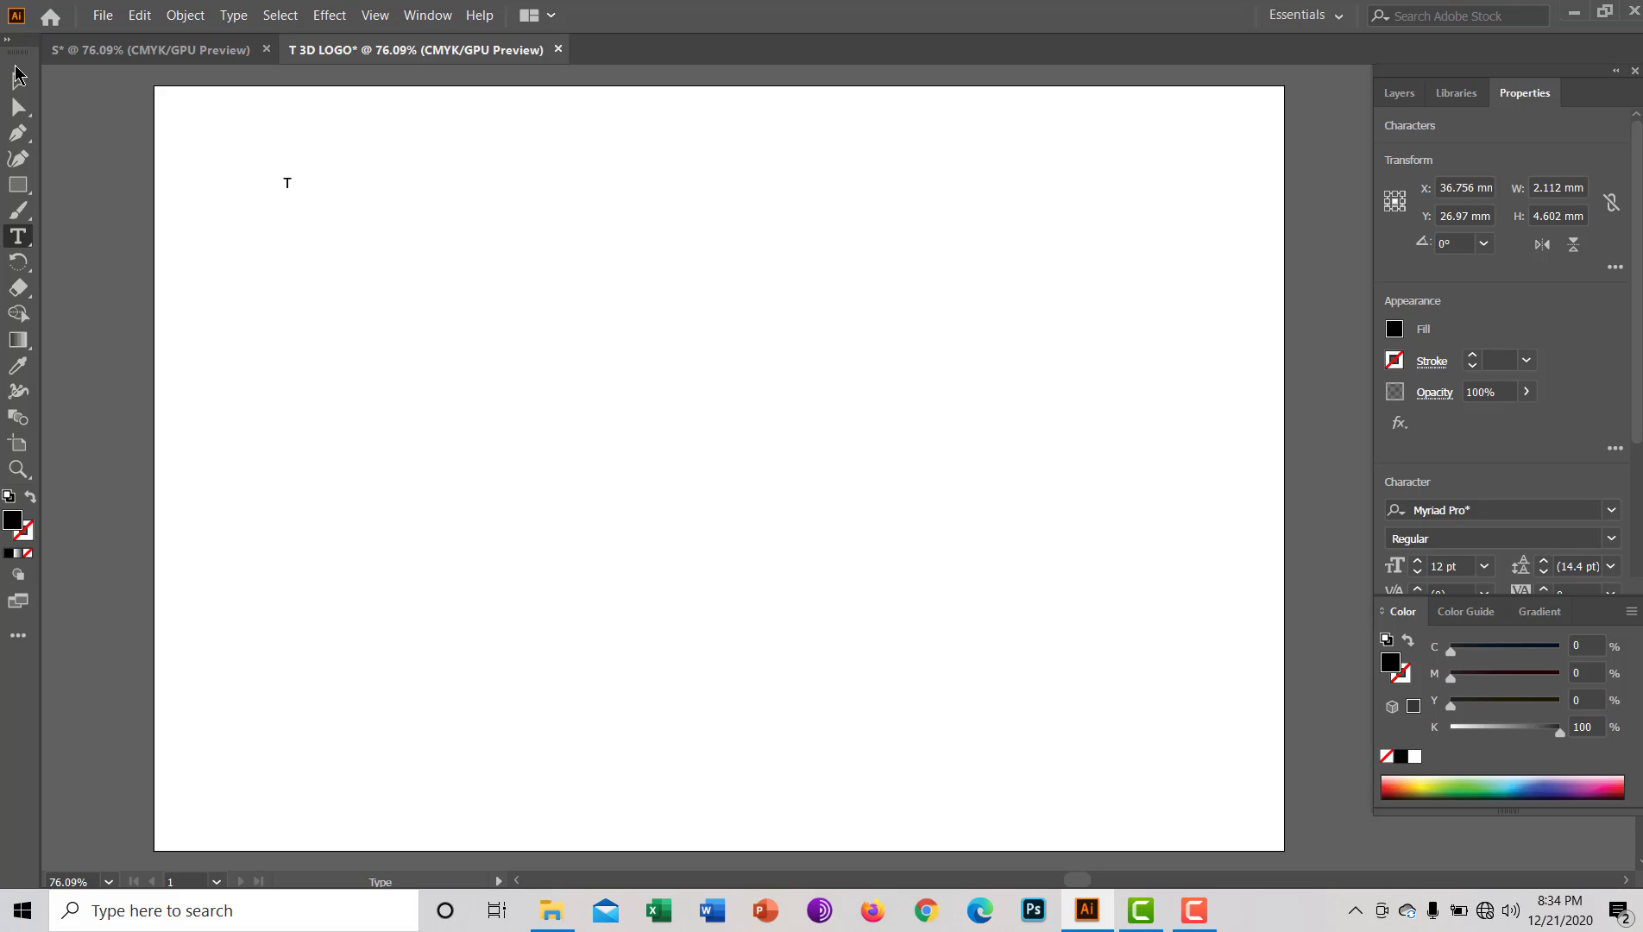
Scale the letter T's text frame up to about 81 mm wide and 176 mm high on the artboard's left side
left_click(18, 80)
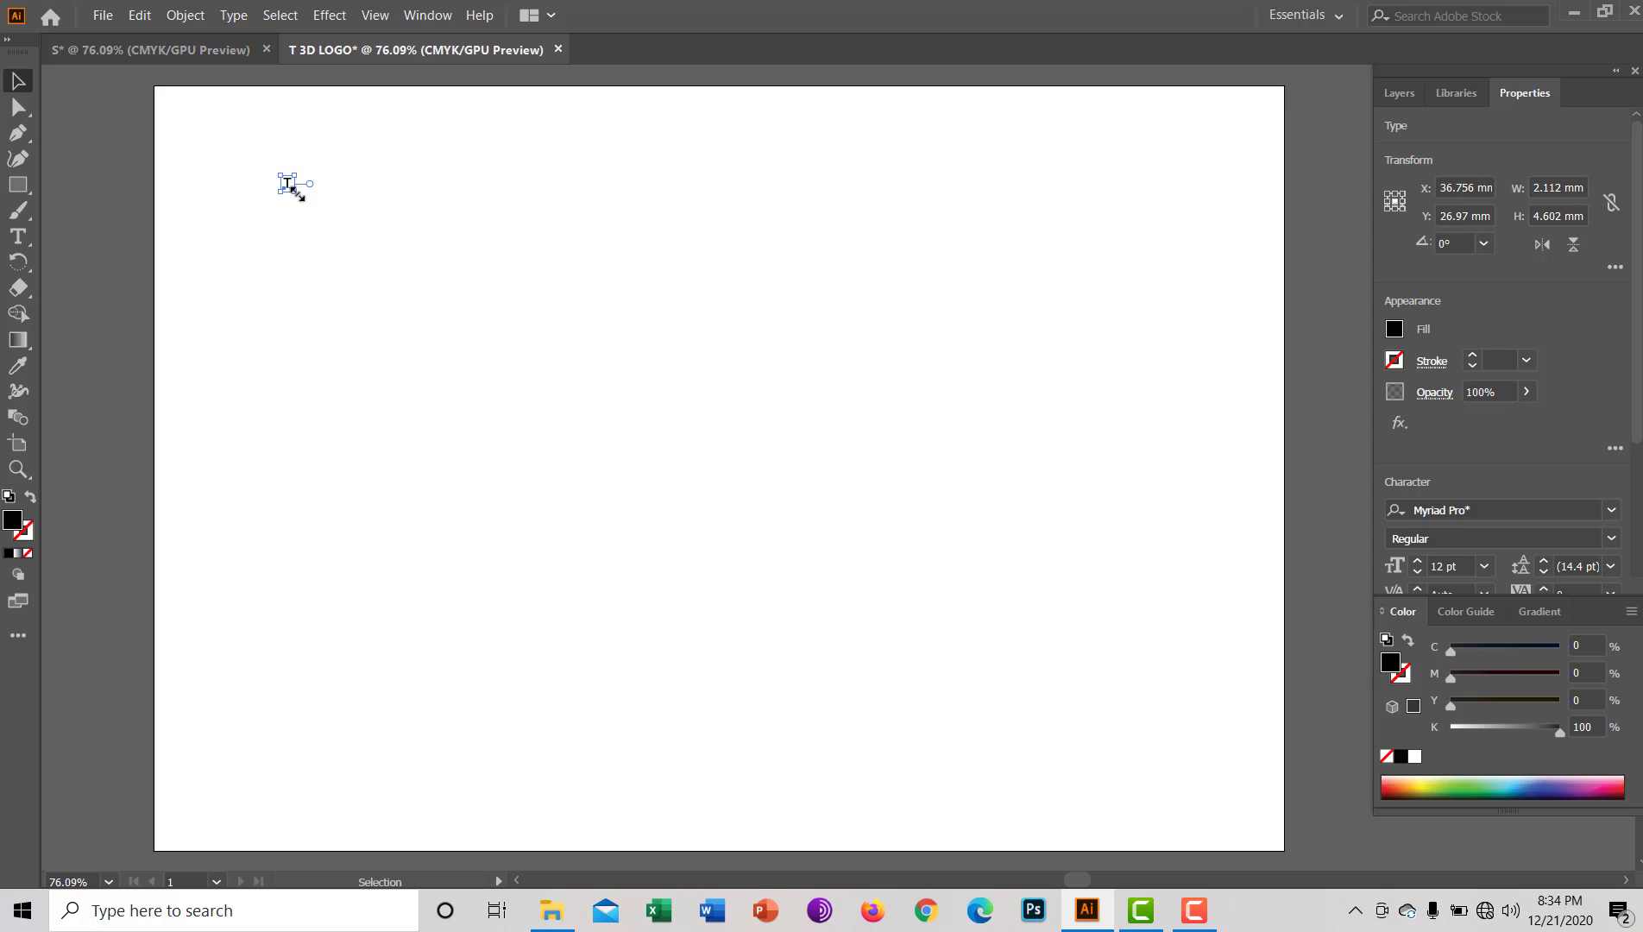
left_click_drag(297, 194, 812, 247)
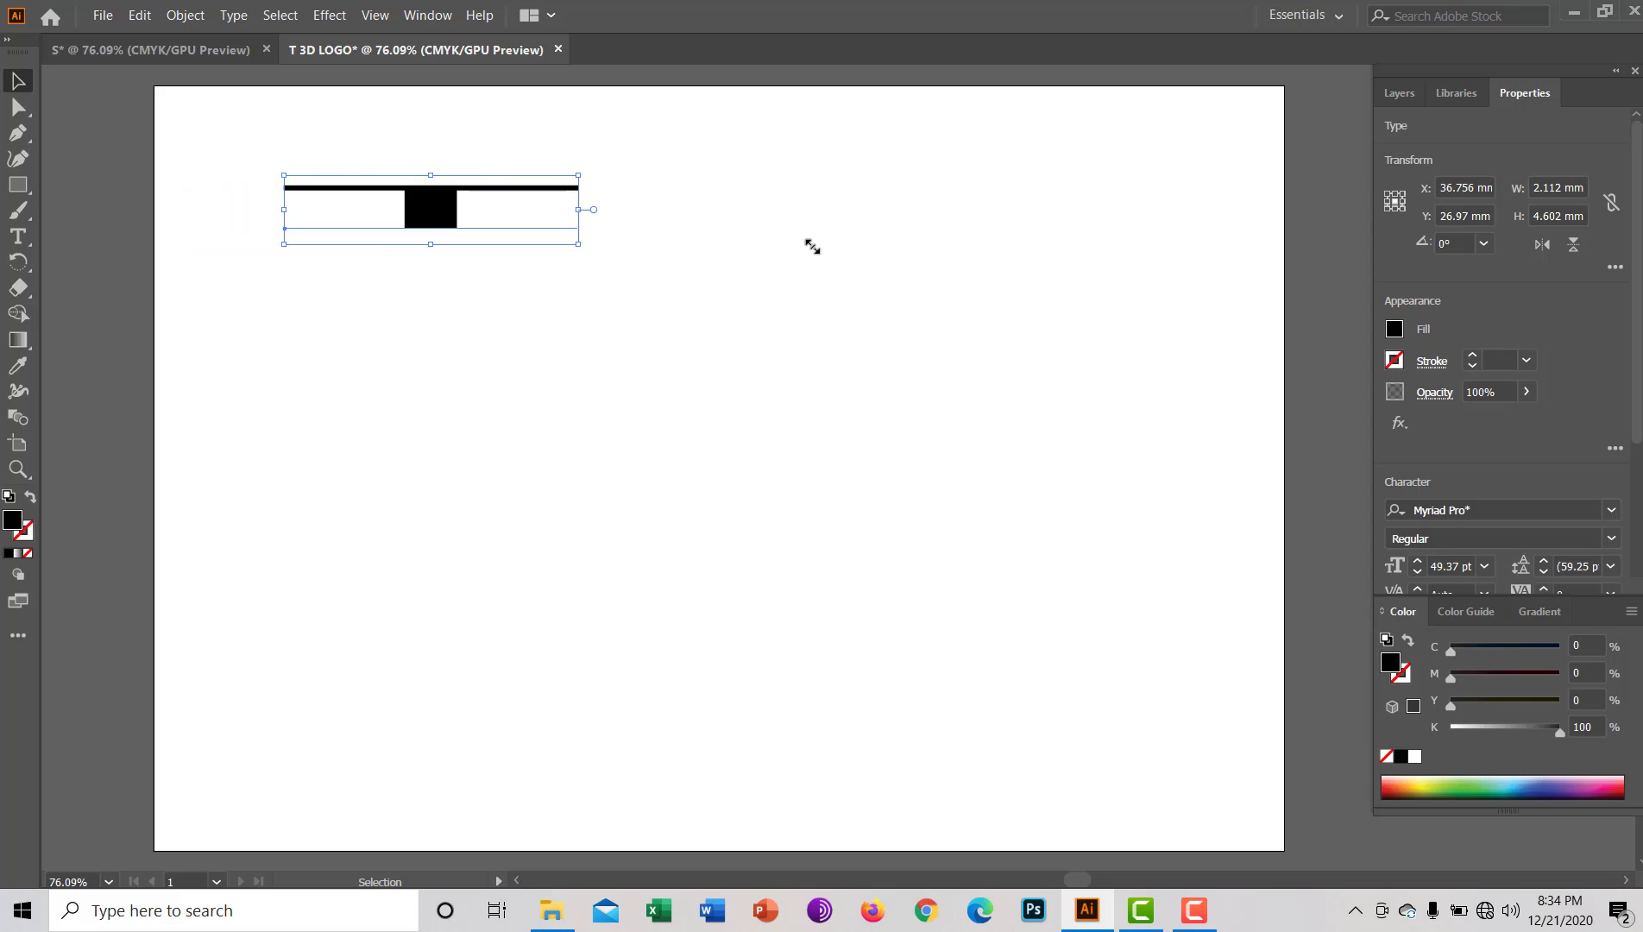
left_click_drag(434, 196, 325, 783)
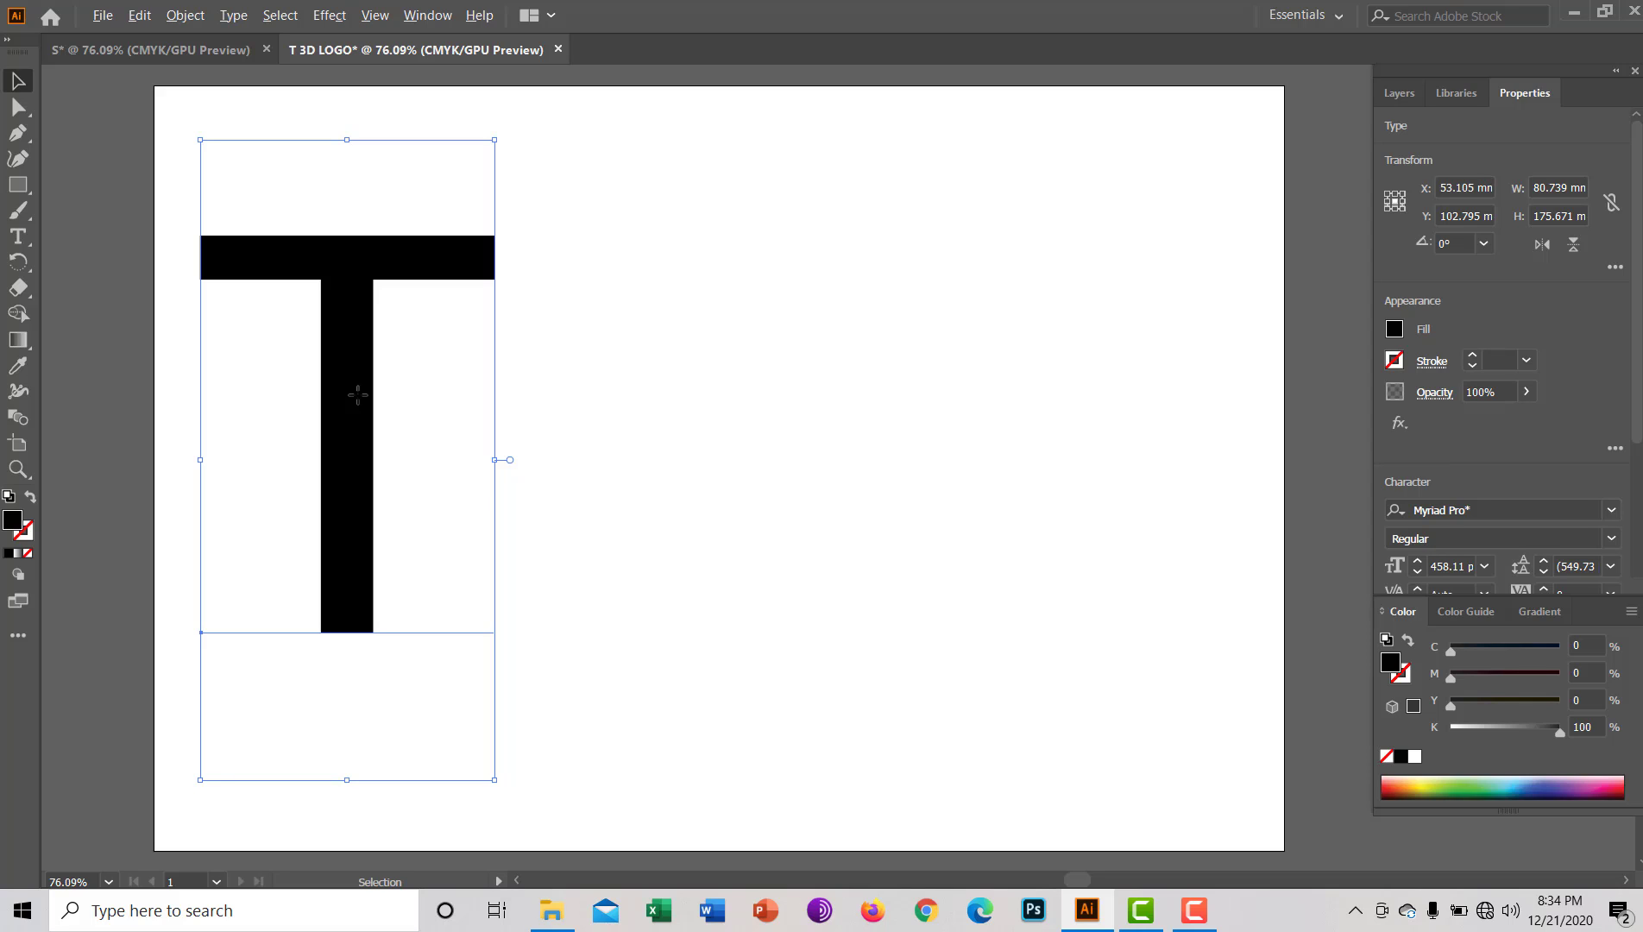
Move and duplicate the large letter T so that three copies stand side by side in a row across the artboard
left_click_drag(357, 395, 1125, 401)
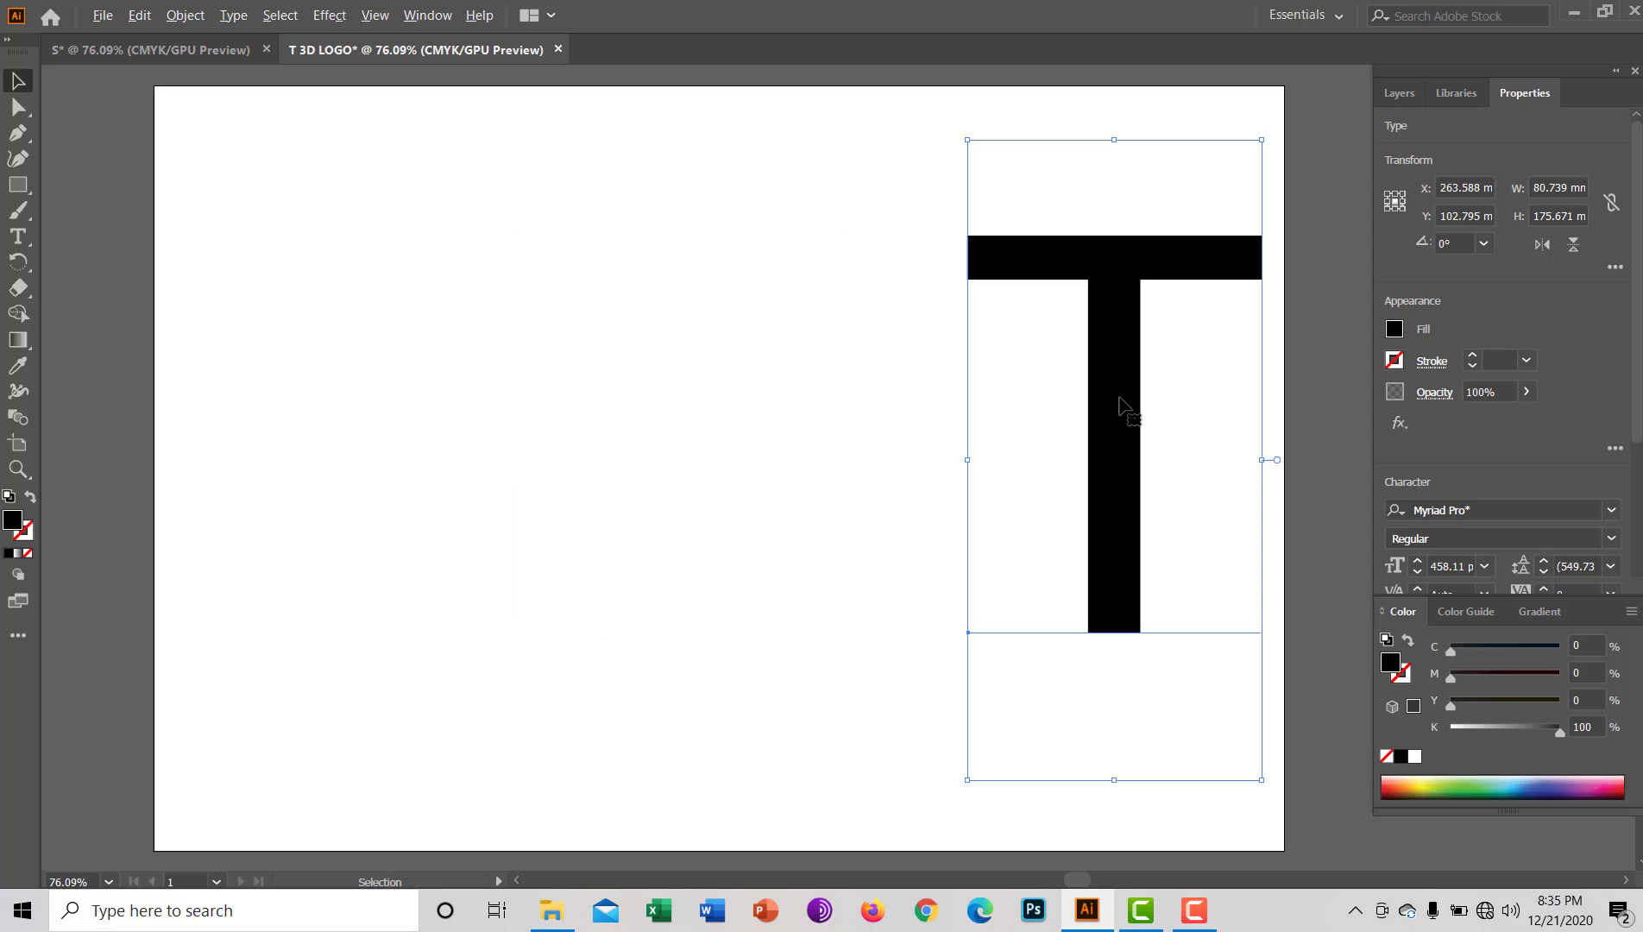
left_click_drag(1125, 427, 401, 446)
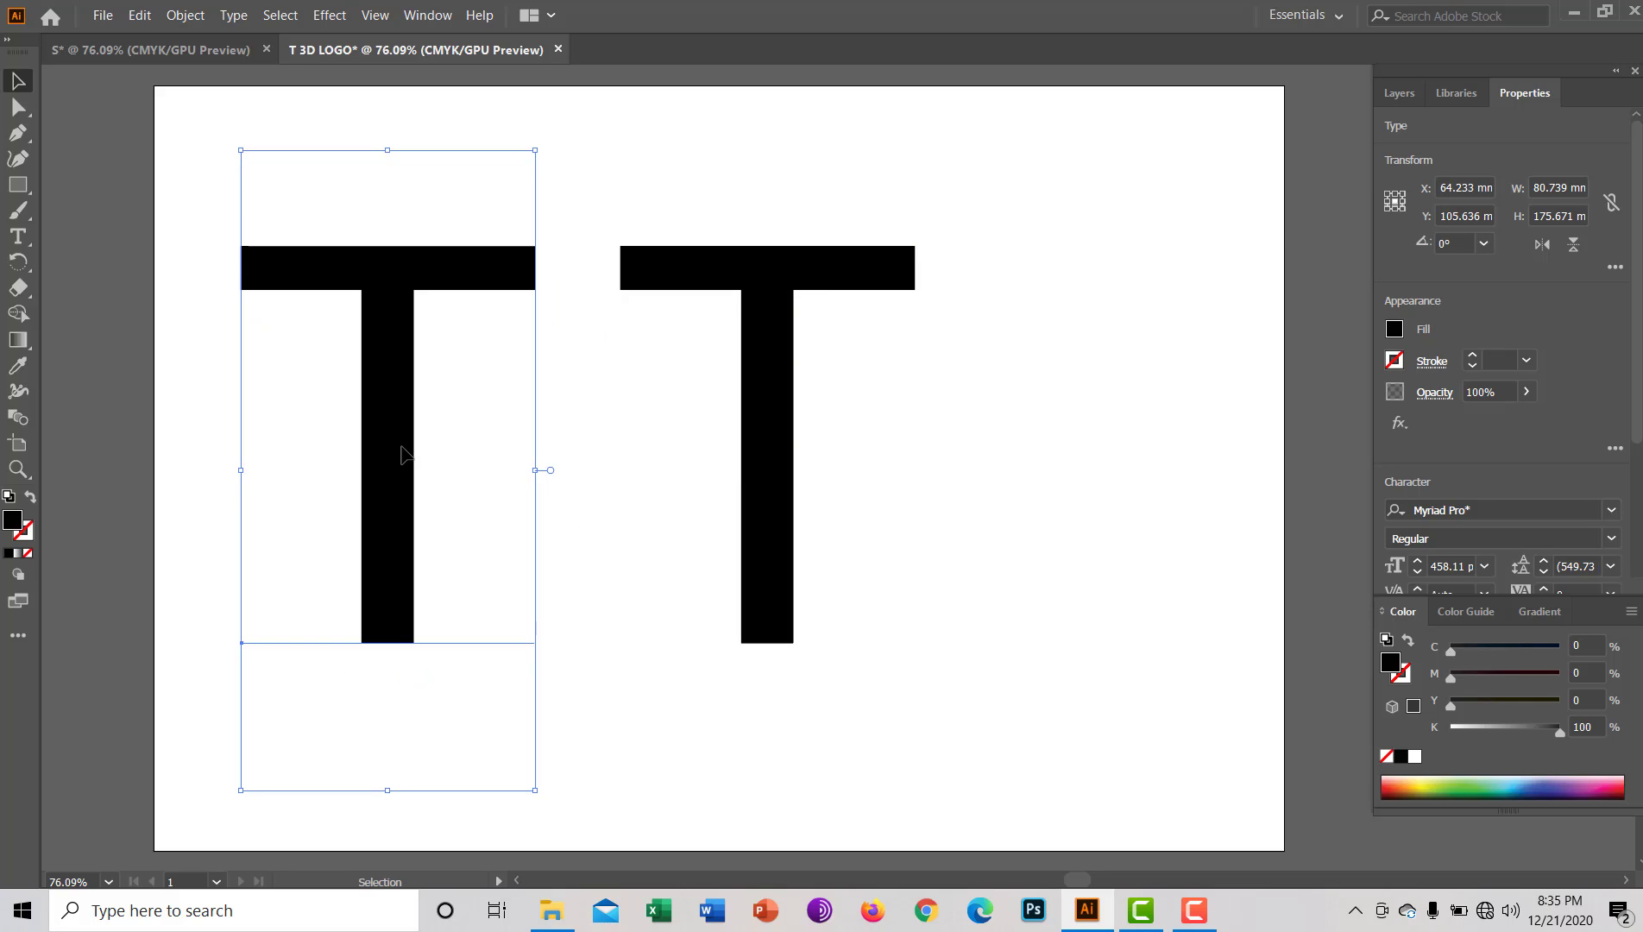
left_click(777, 459)
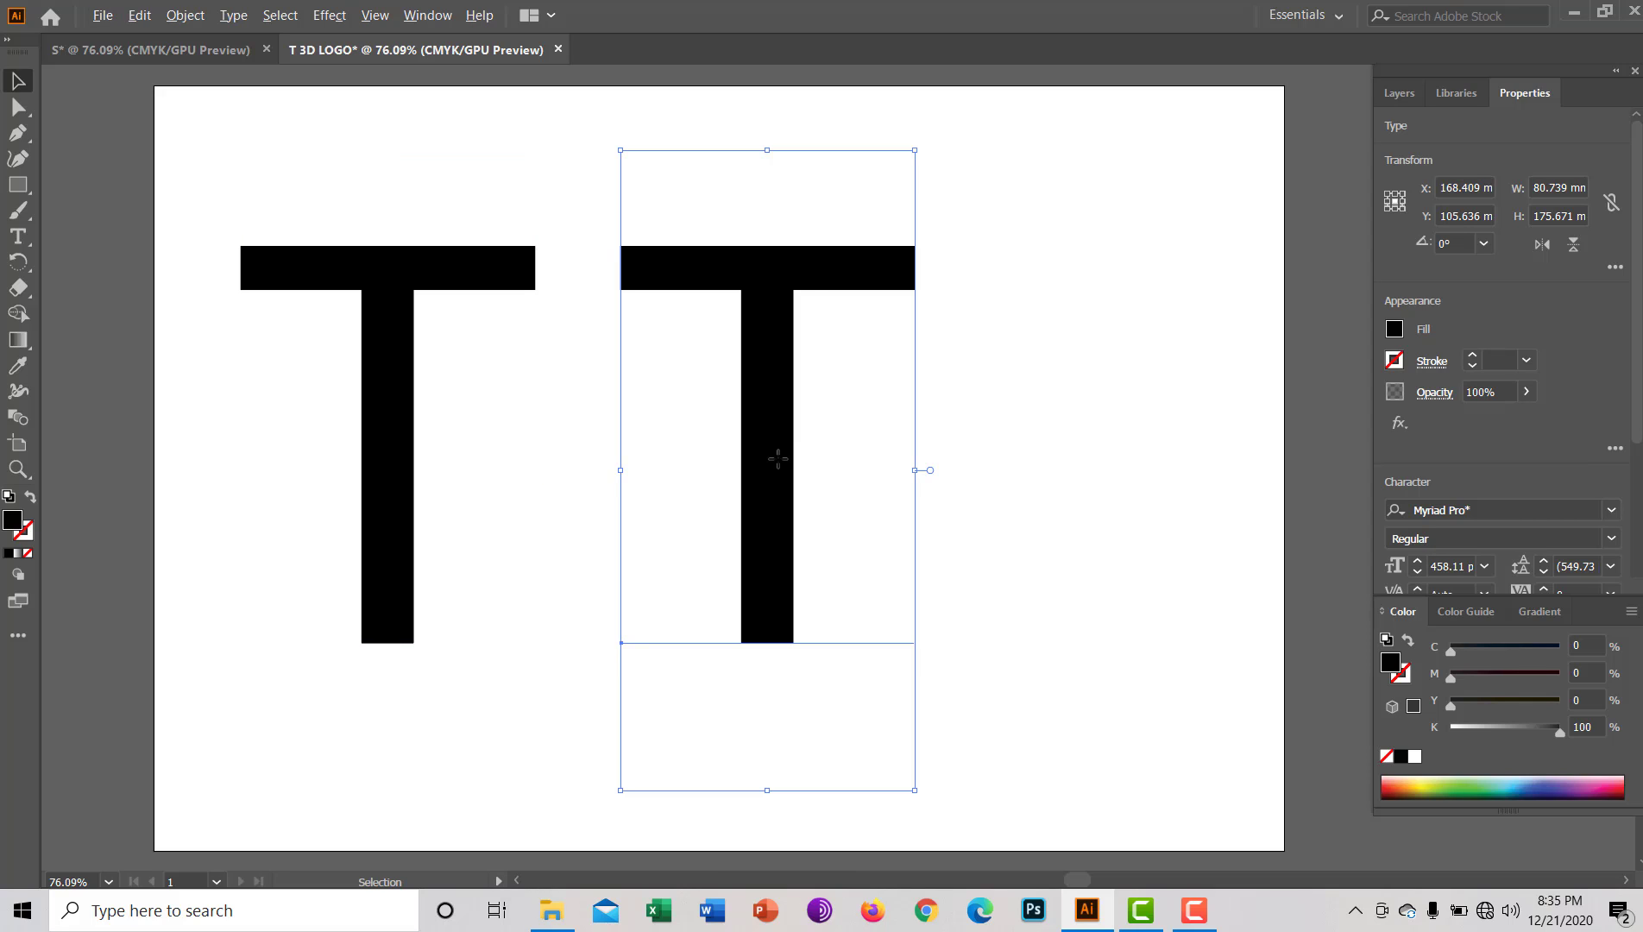
mouse_move(776, 459)
left_mouse_down()
mouse_move(1139, 437)
mouse_move(1129, 462)
mouse_move(1059, 473)
mouse_move(682, 454)
mouse_move(786, 487)
mouse_move(830, 478)
mouse_move(763, 477)
left_mouse_up()
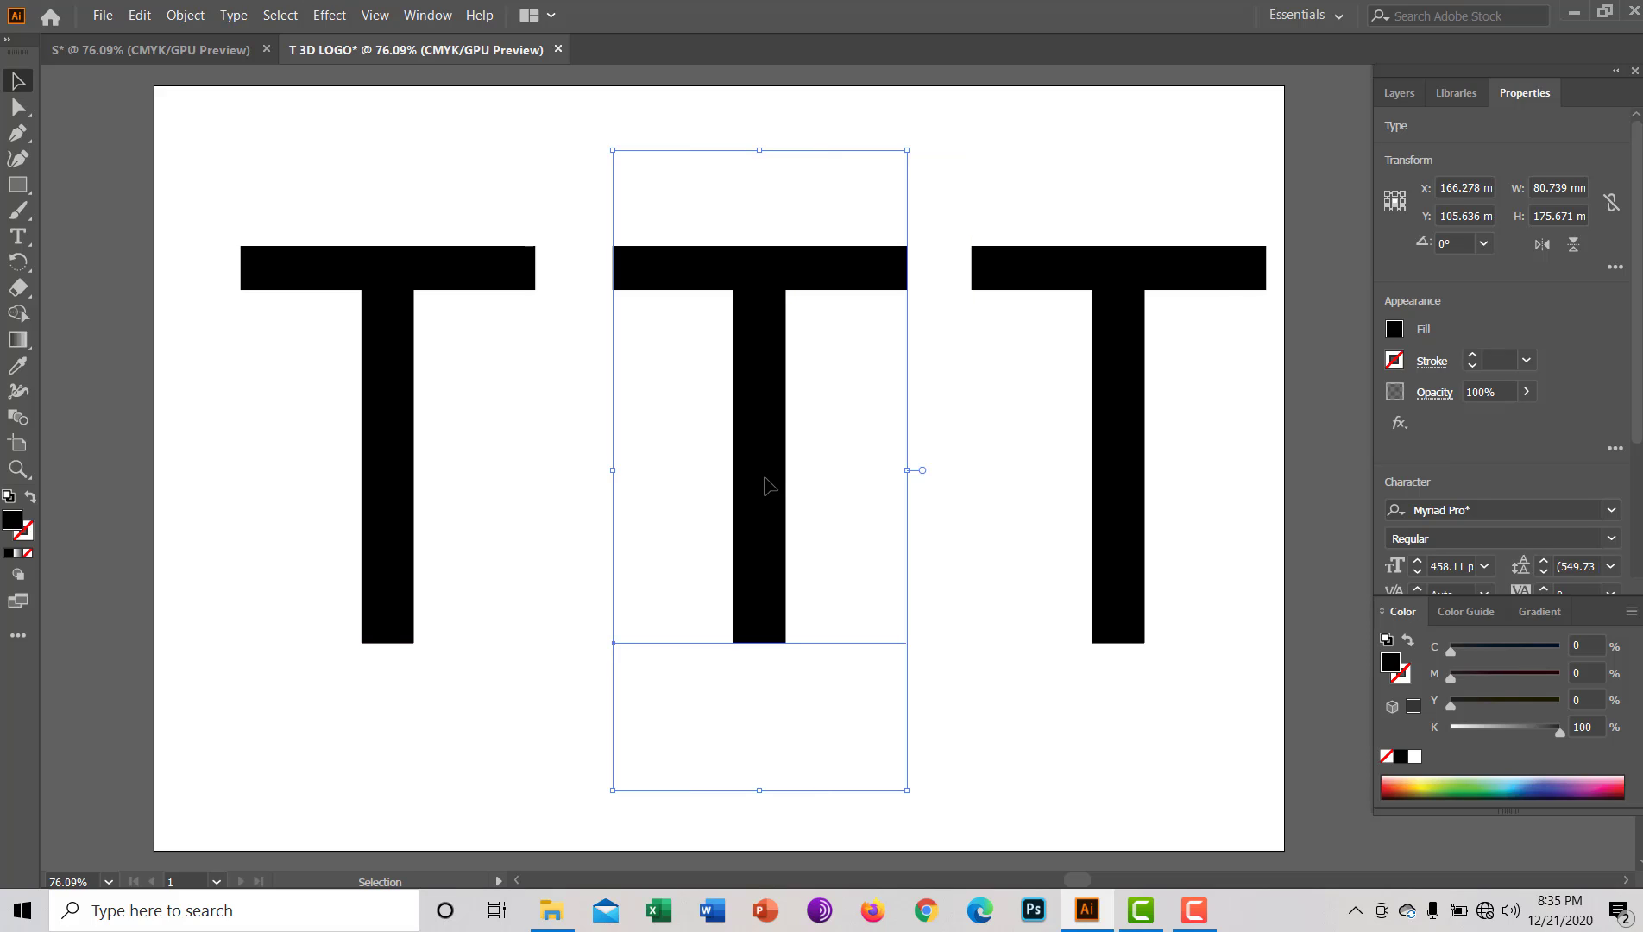
left_click(1111, 418)
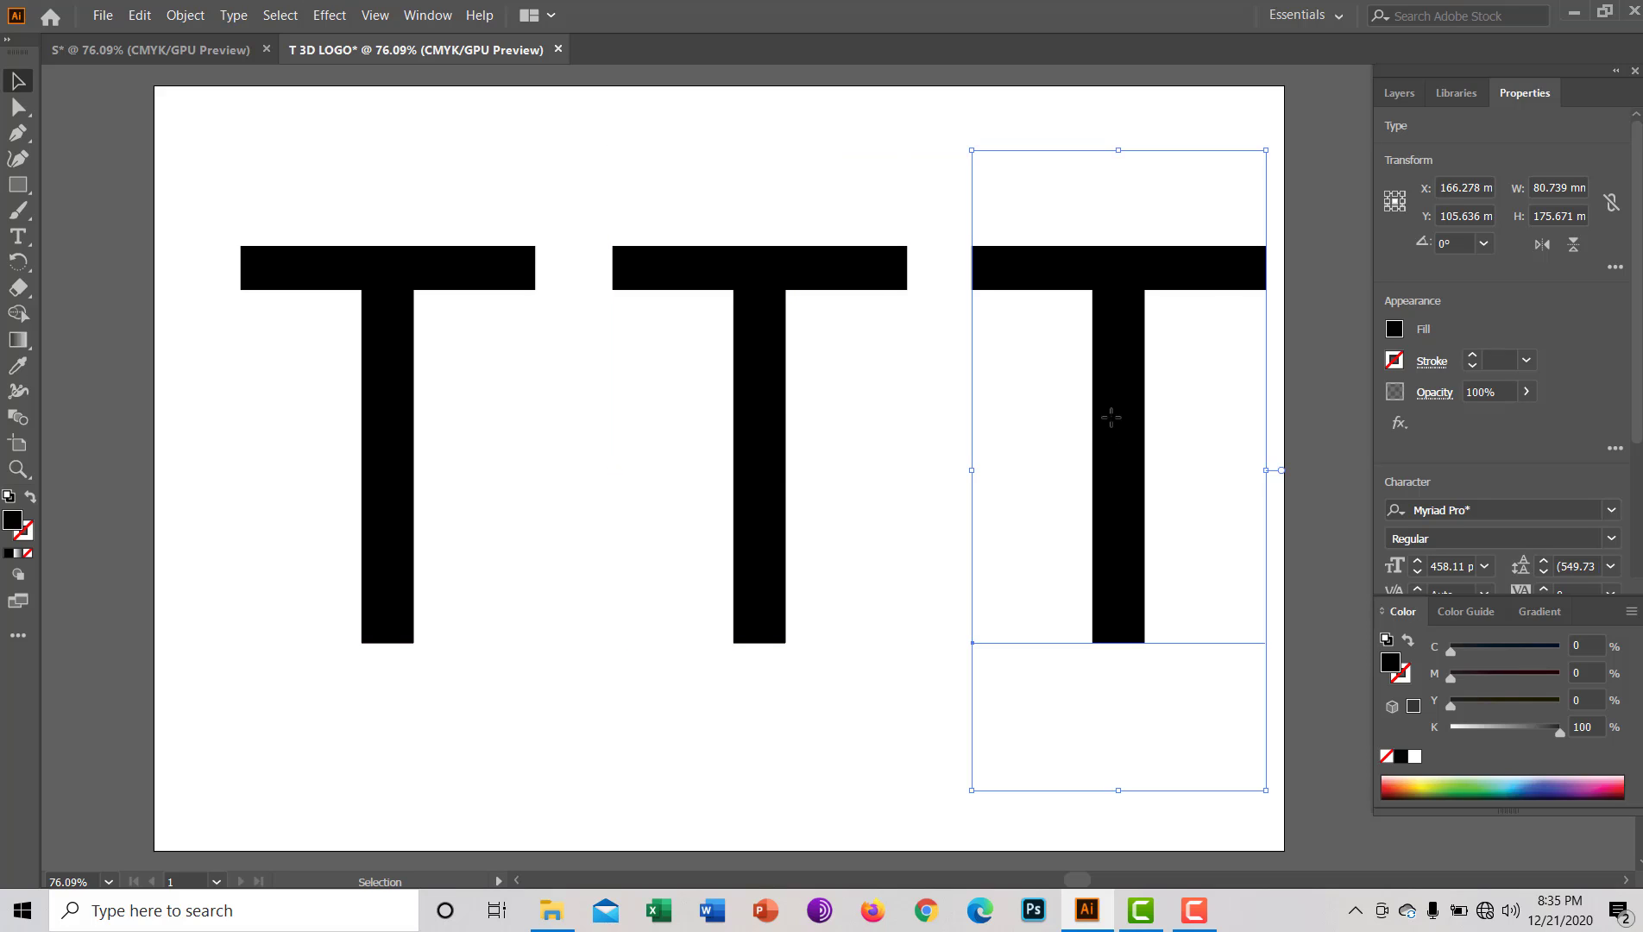
Start a 3D Extrude & Bevel effect on the middle T and choose the Off-Axis Right position
left_click(767, 386)
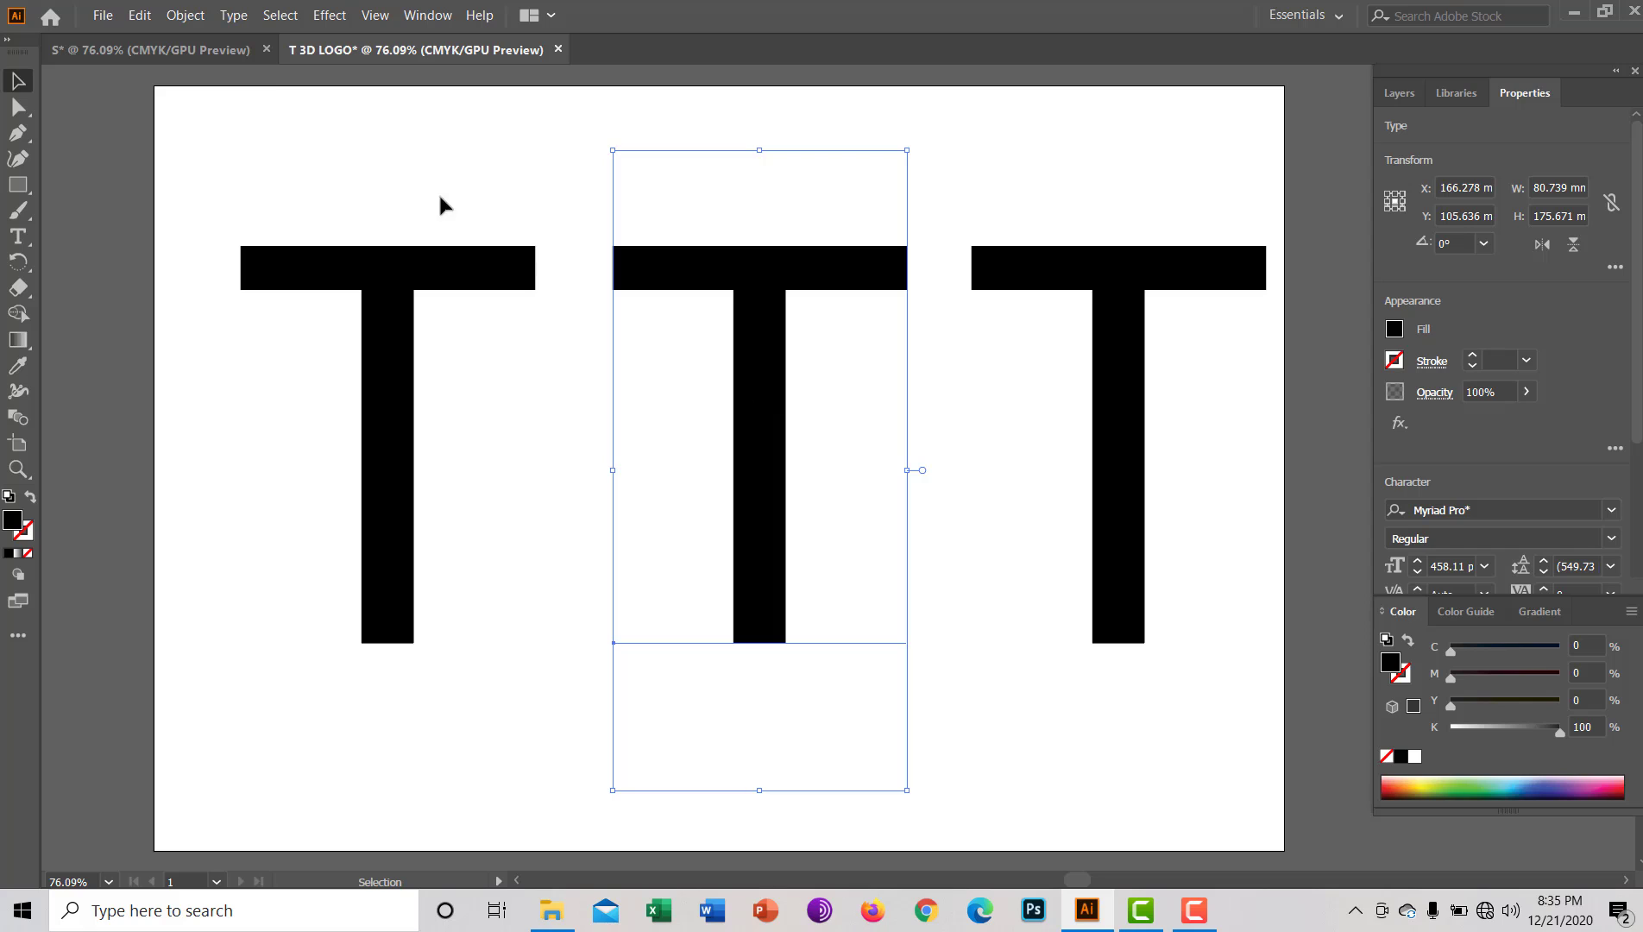
left_click(339, 17)
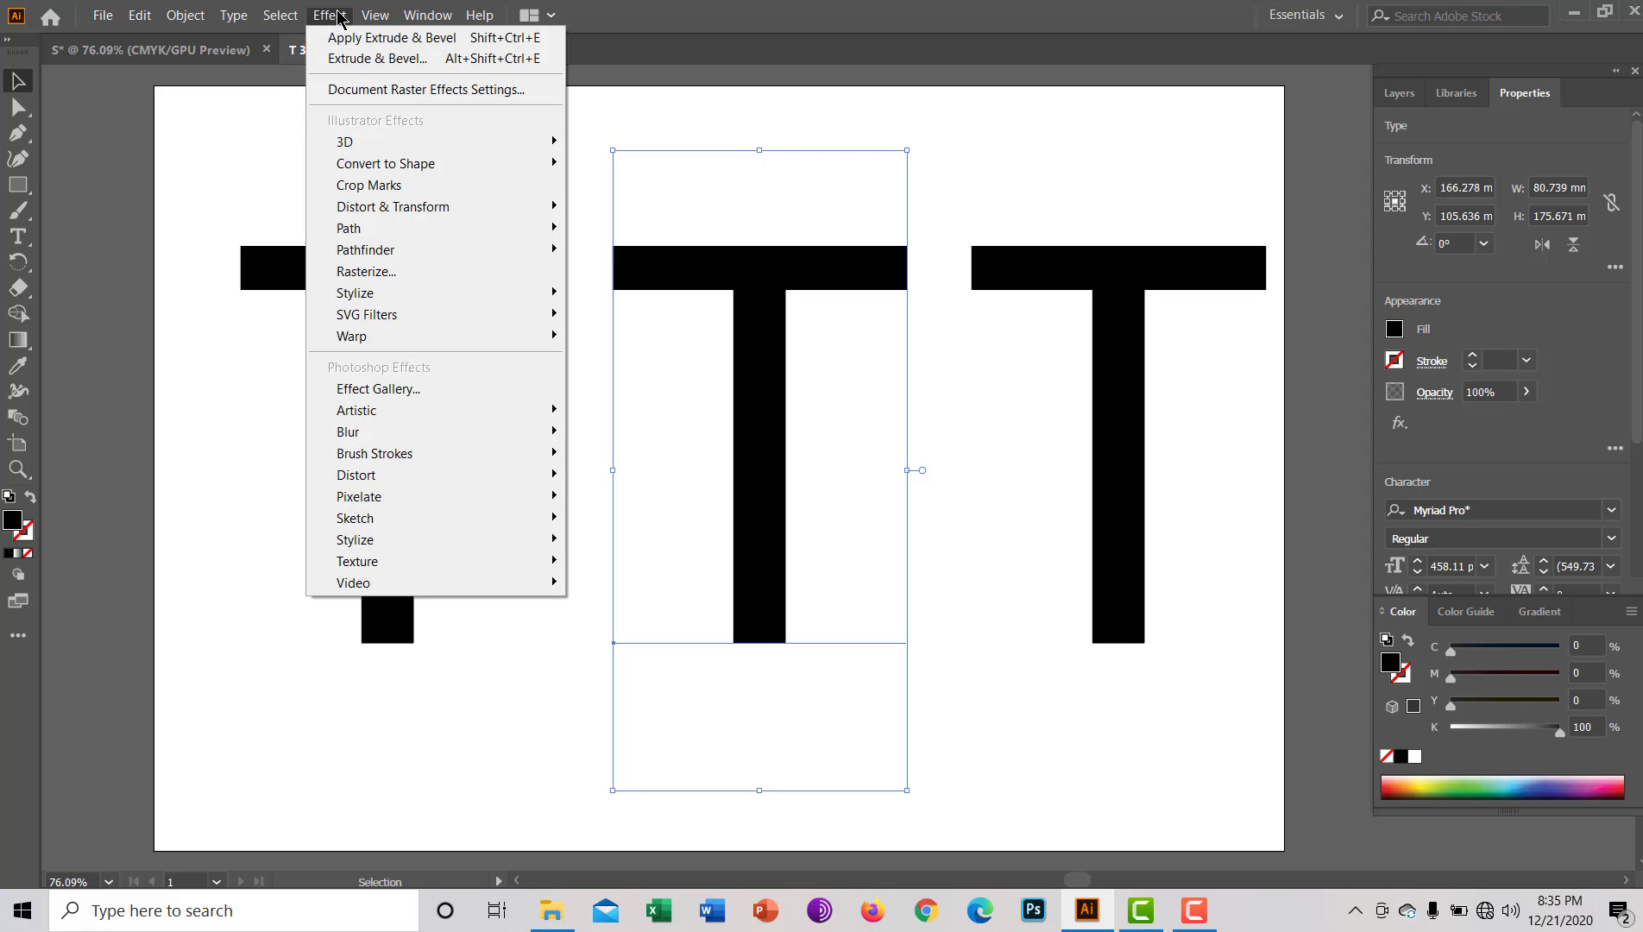
mouse_move(350, 140)
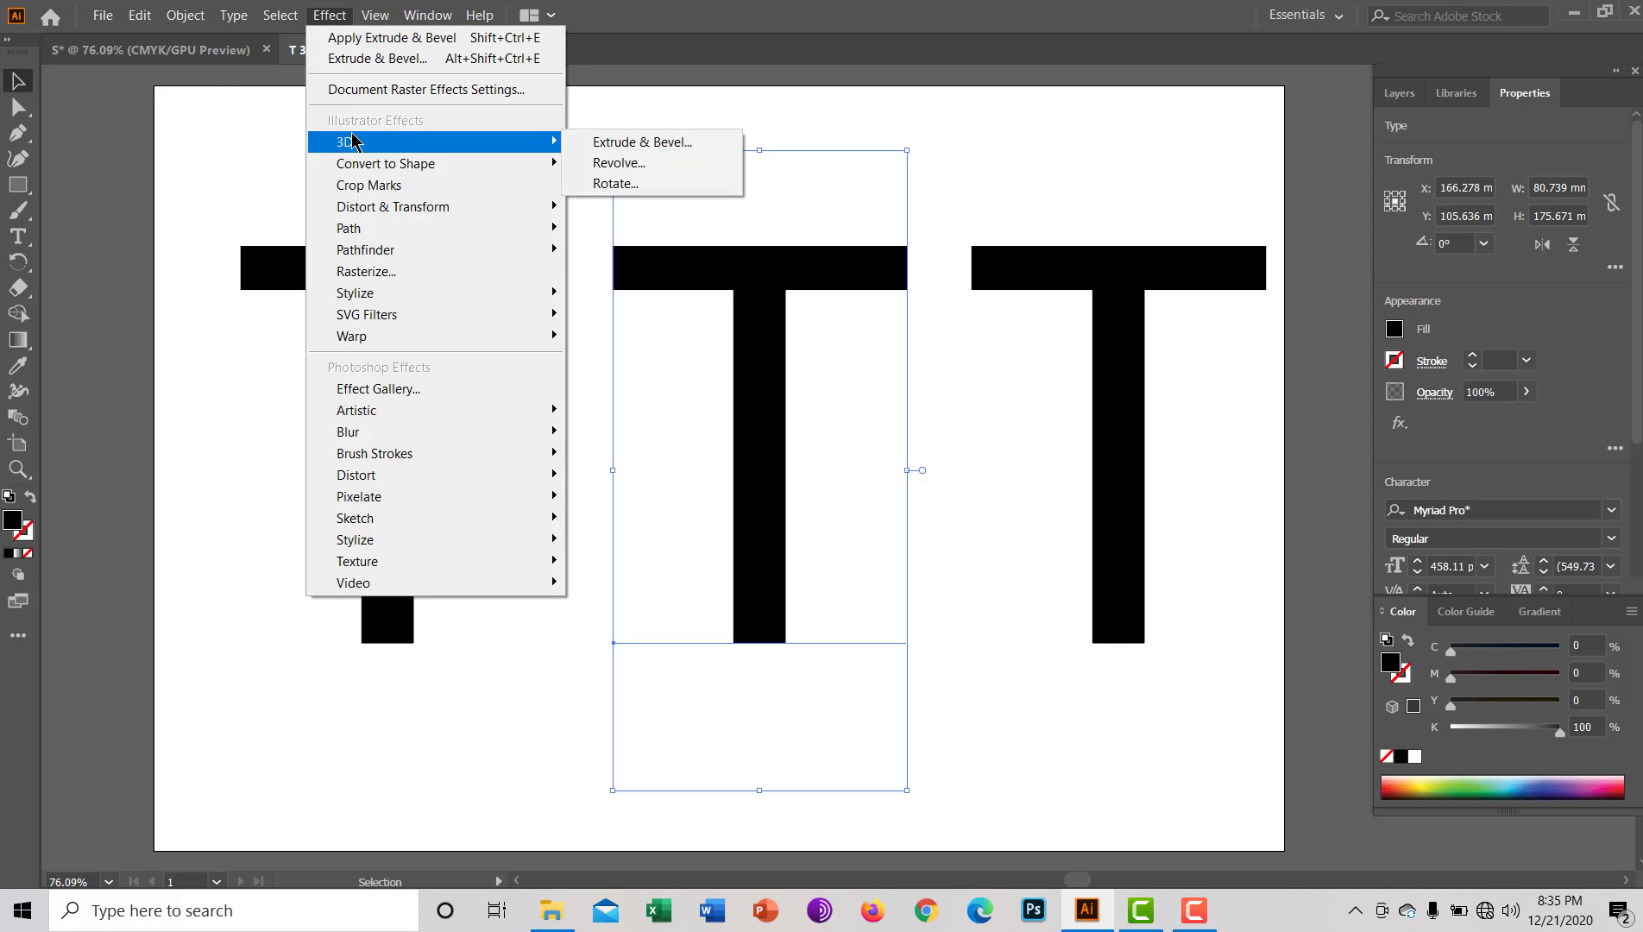
left_click(641, 142)
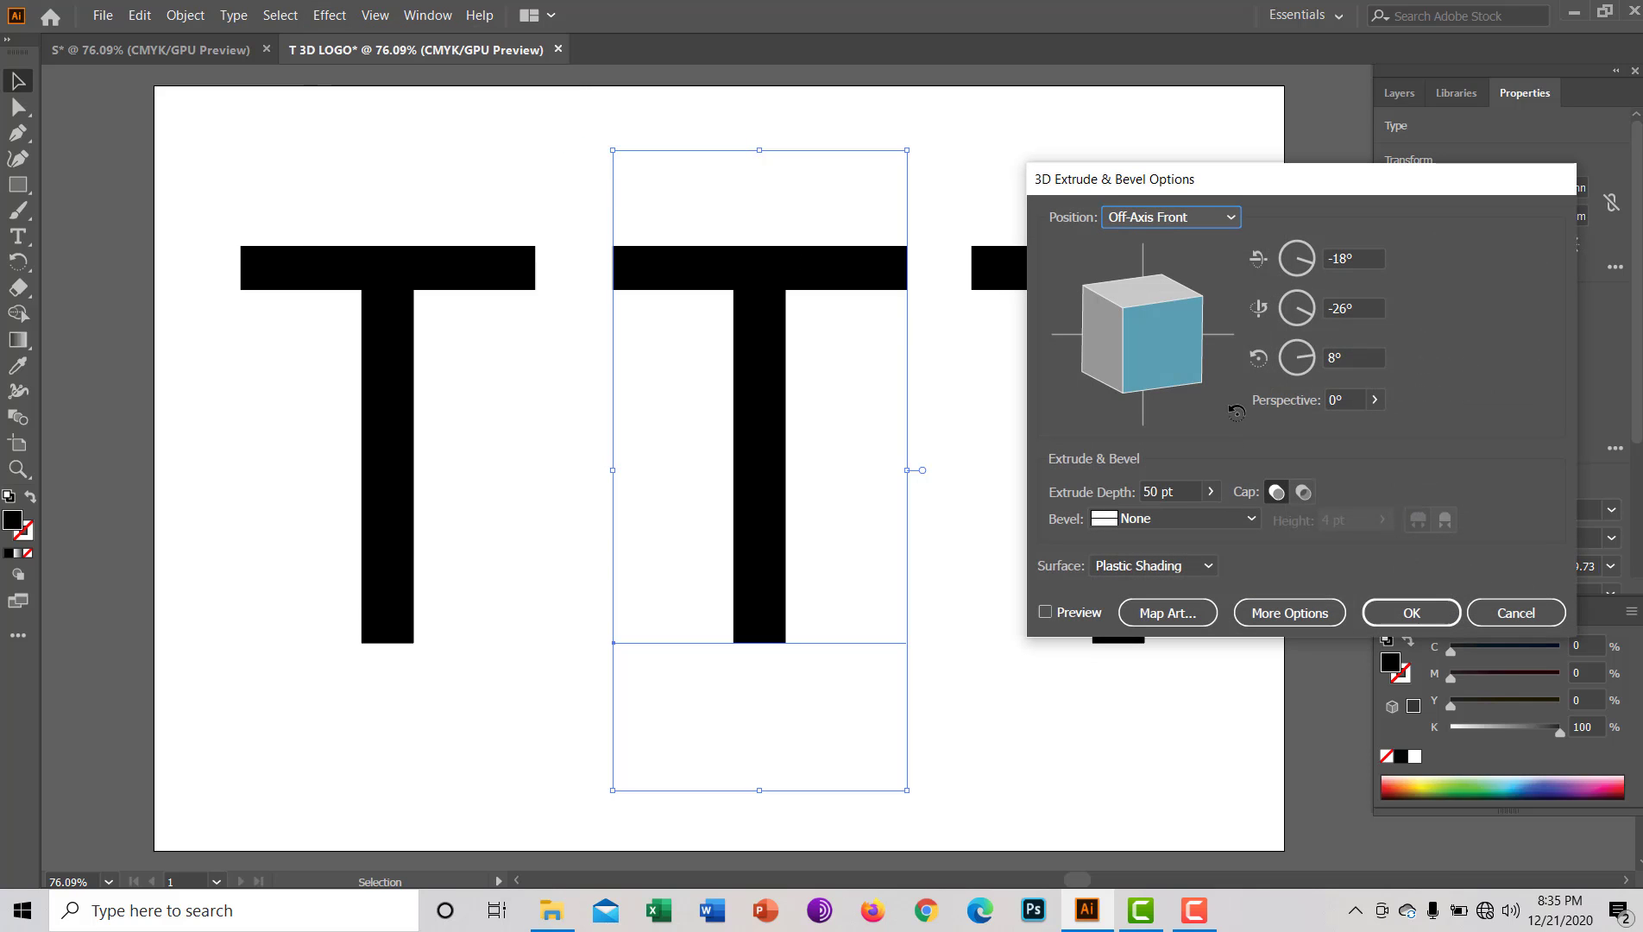
left_click(1233, 220)
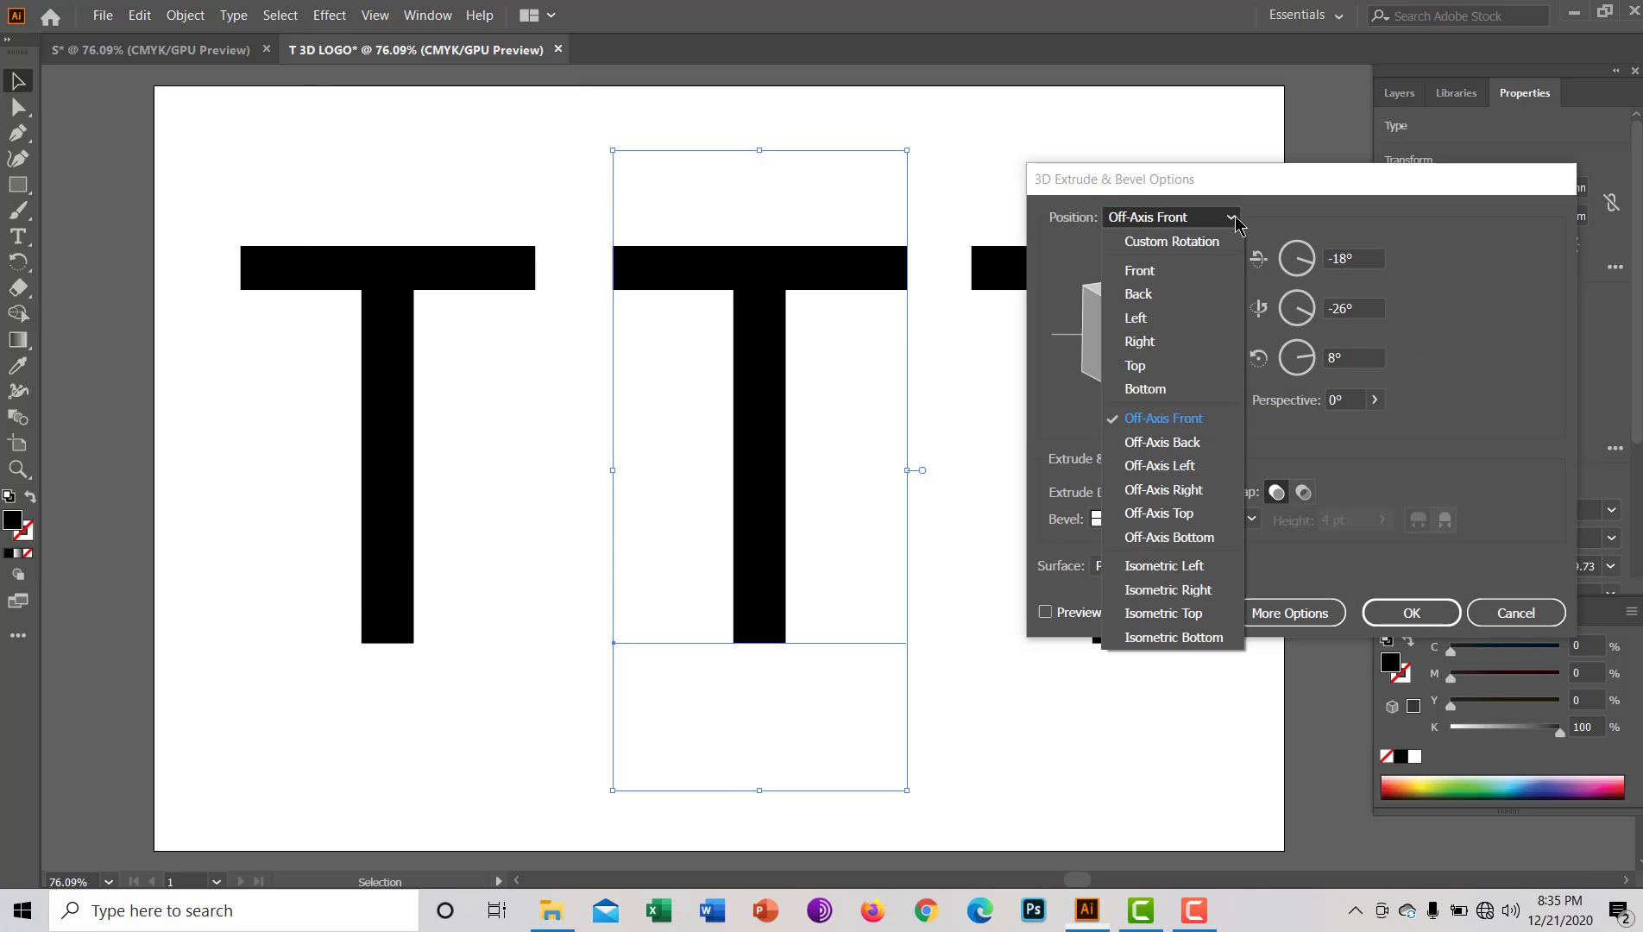
left_click(1153, 487)
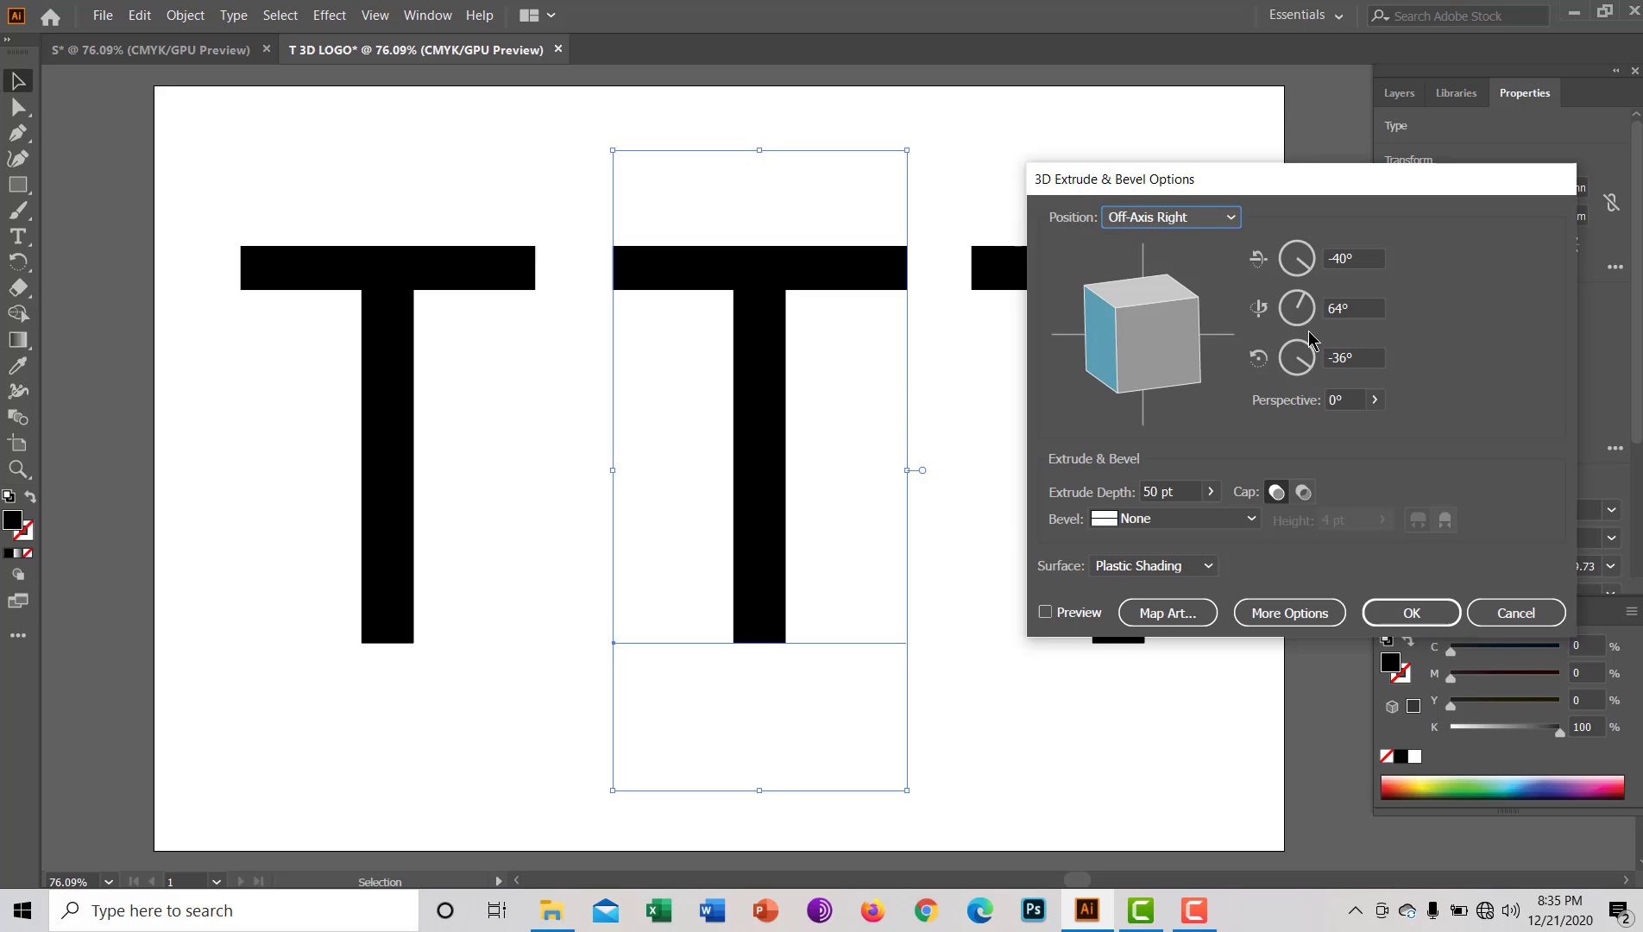
Set the middle T's extrude depth to 90 pt and its custom rotation to -28°, 56° and -24°, with the preview turned on
left_click(1345, 357)
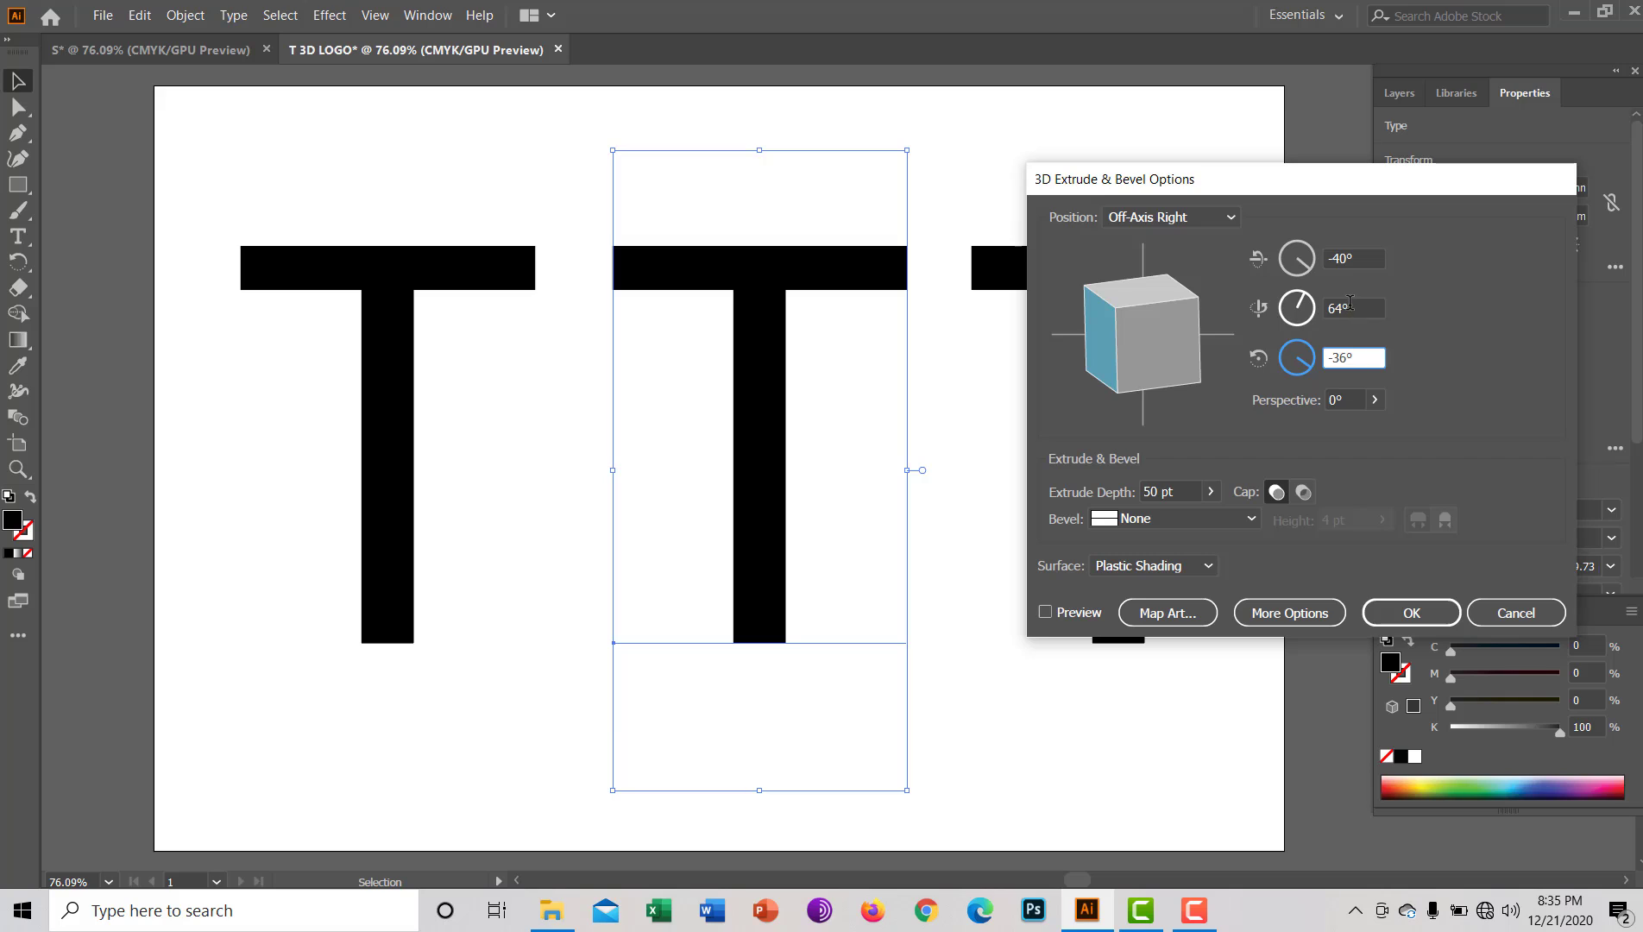
left_click(1348, 308)
left_click(1350, 257)
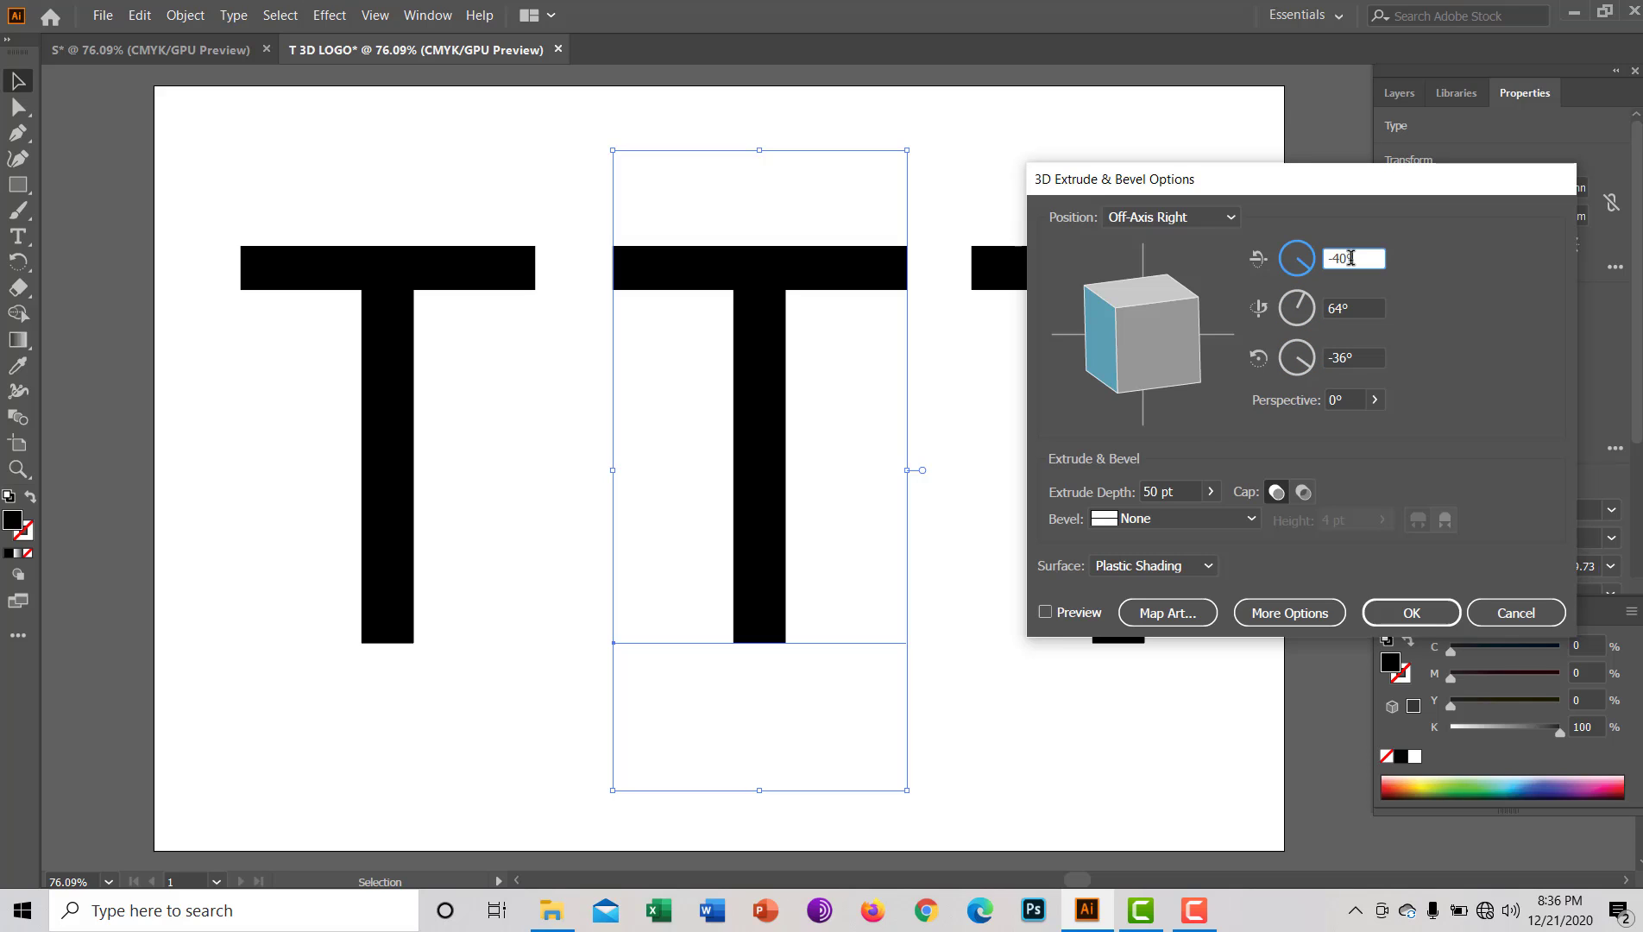
left_click(1209, 493)
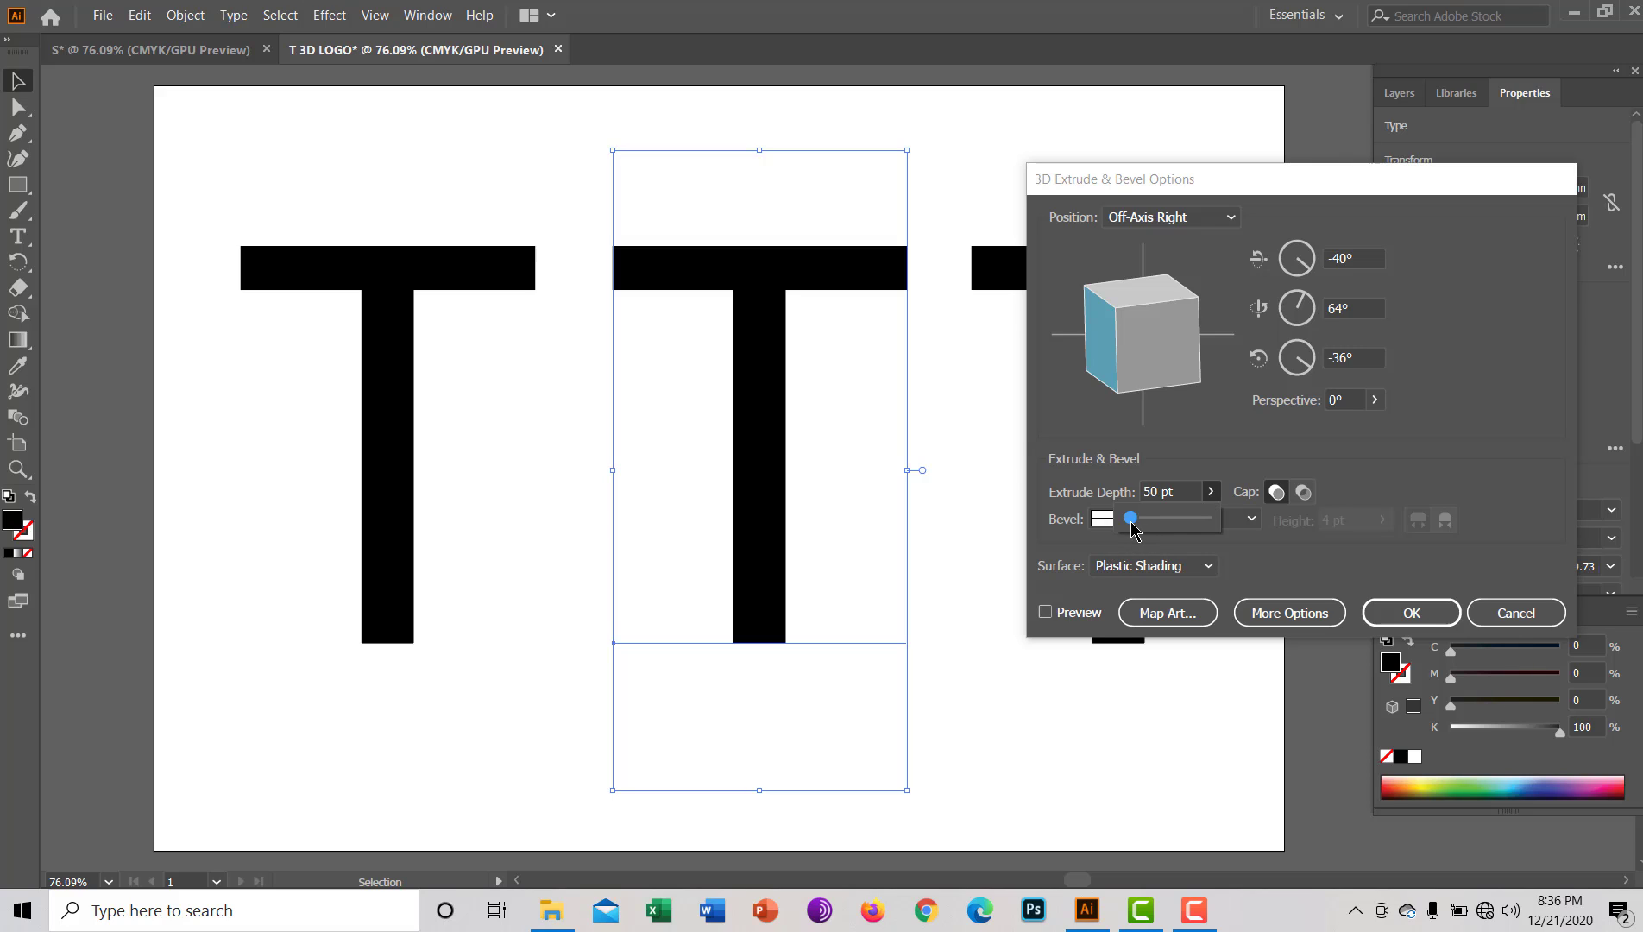
left_click_drag(1132, 525, 1137, 531)
left_click_drag(1136, 529, 1135, 530)
left_click_drag(1103, 350, 1112, 351)
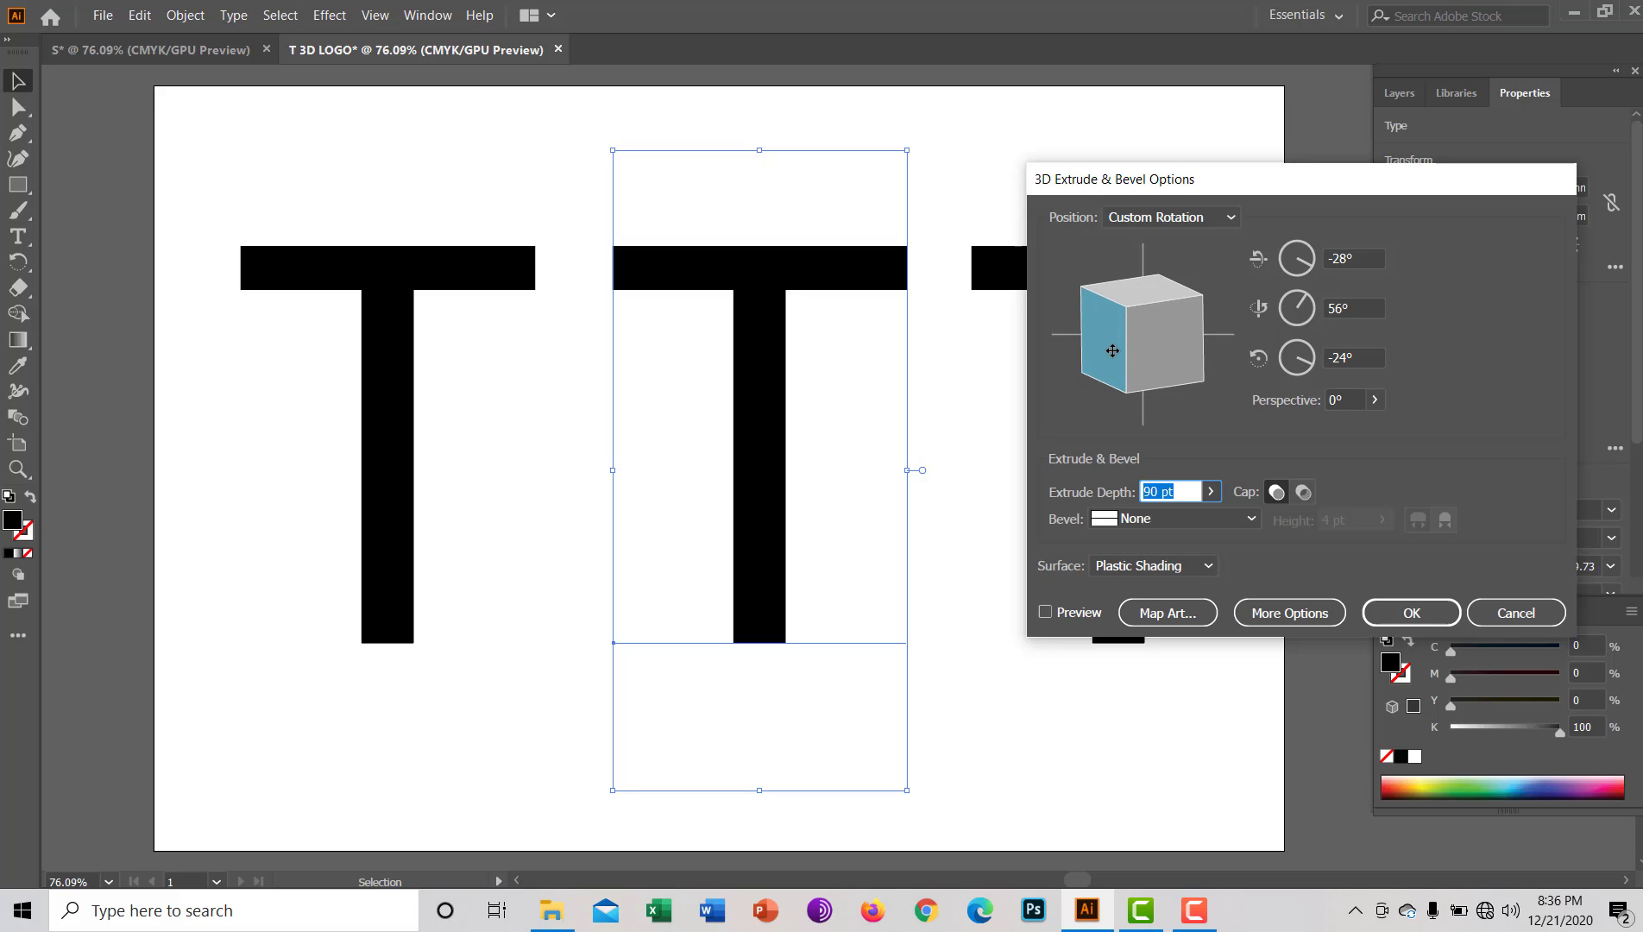
left_click(1045, 613)
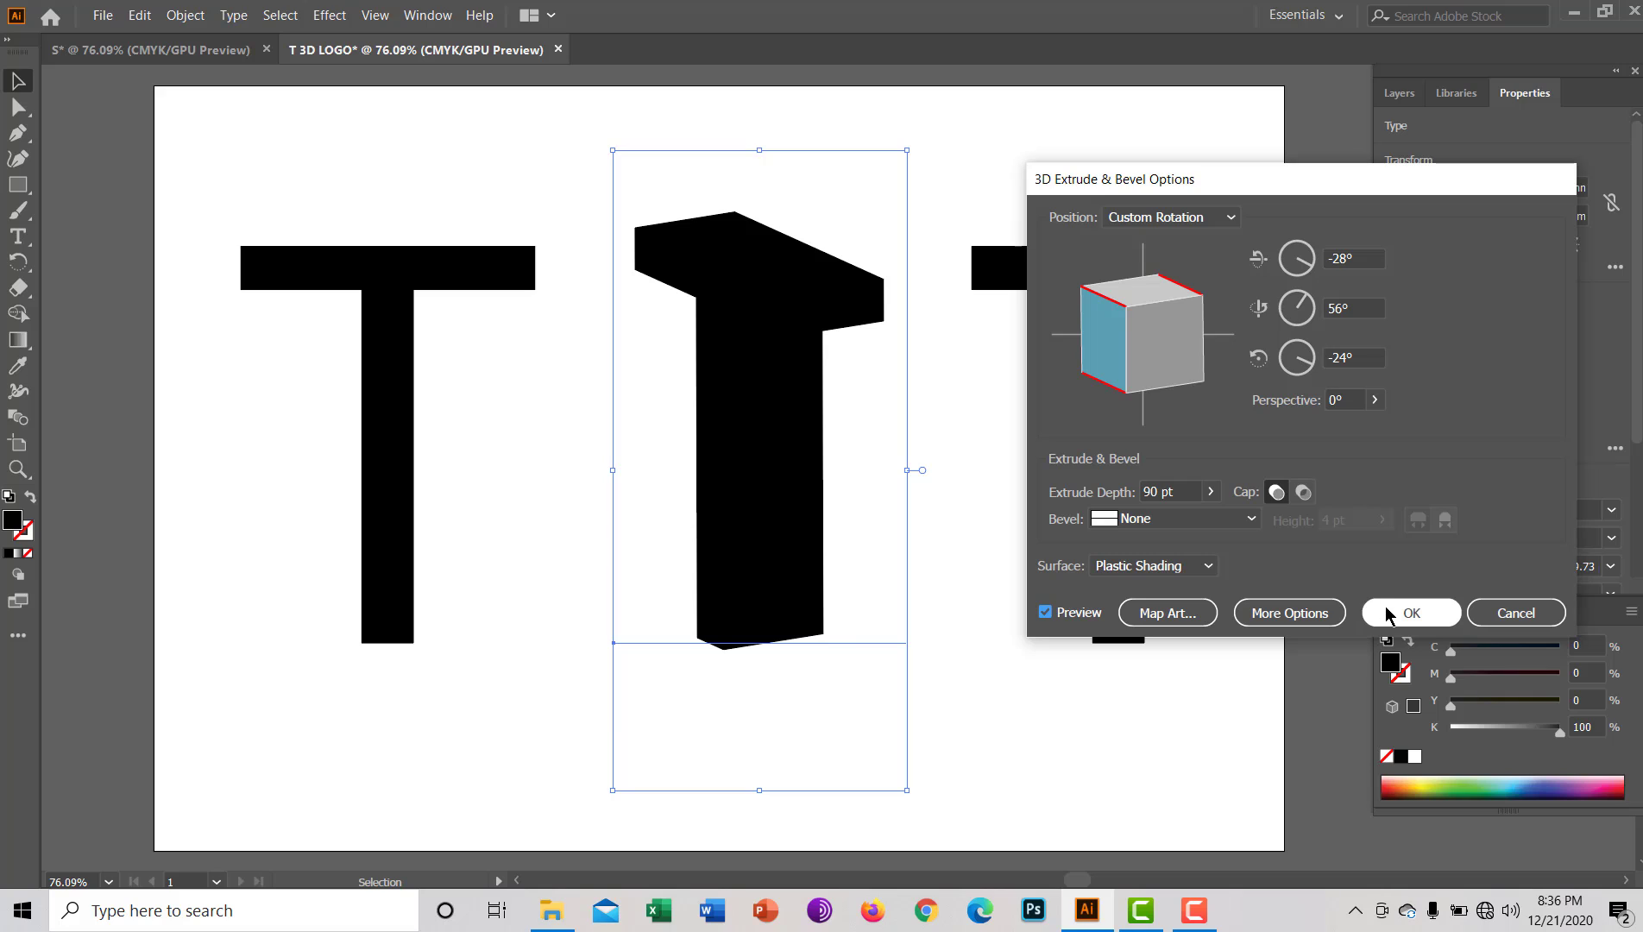
Apply the middle T's 3D effect with a 50 pt extrude depth and fill it dark blue, about C 95, M 61, Y 31, K 11
left_click(1156, 491)
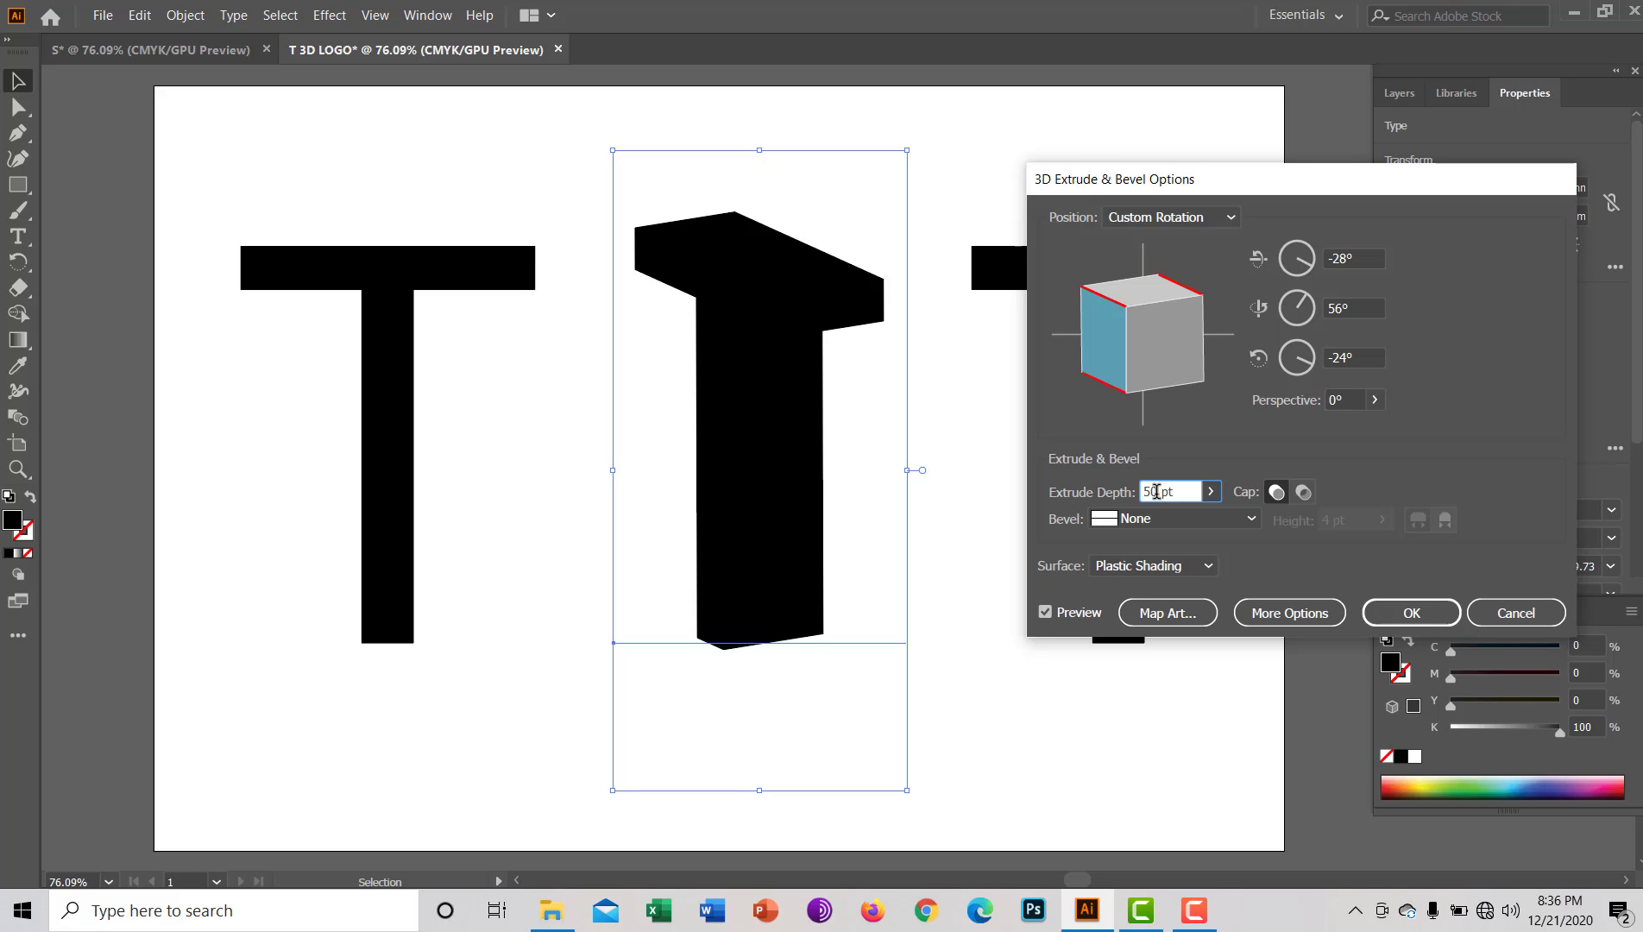
key("Return")
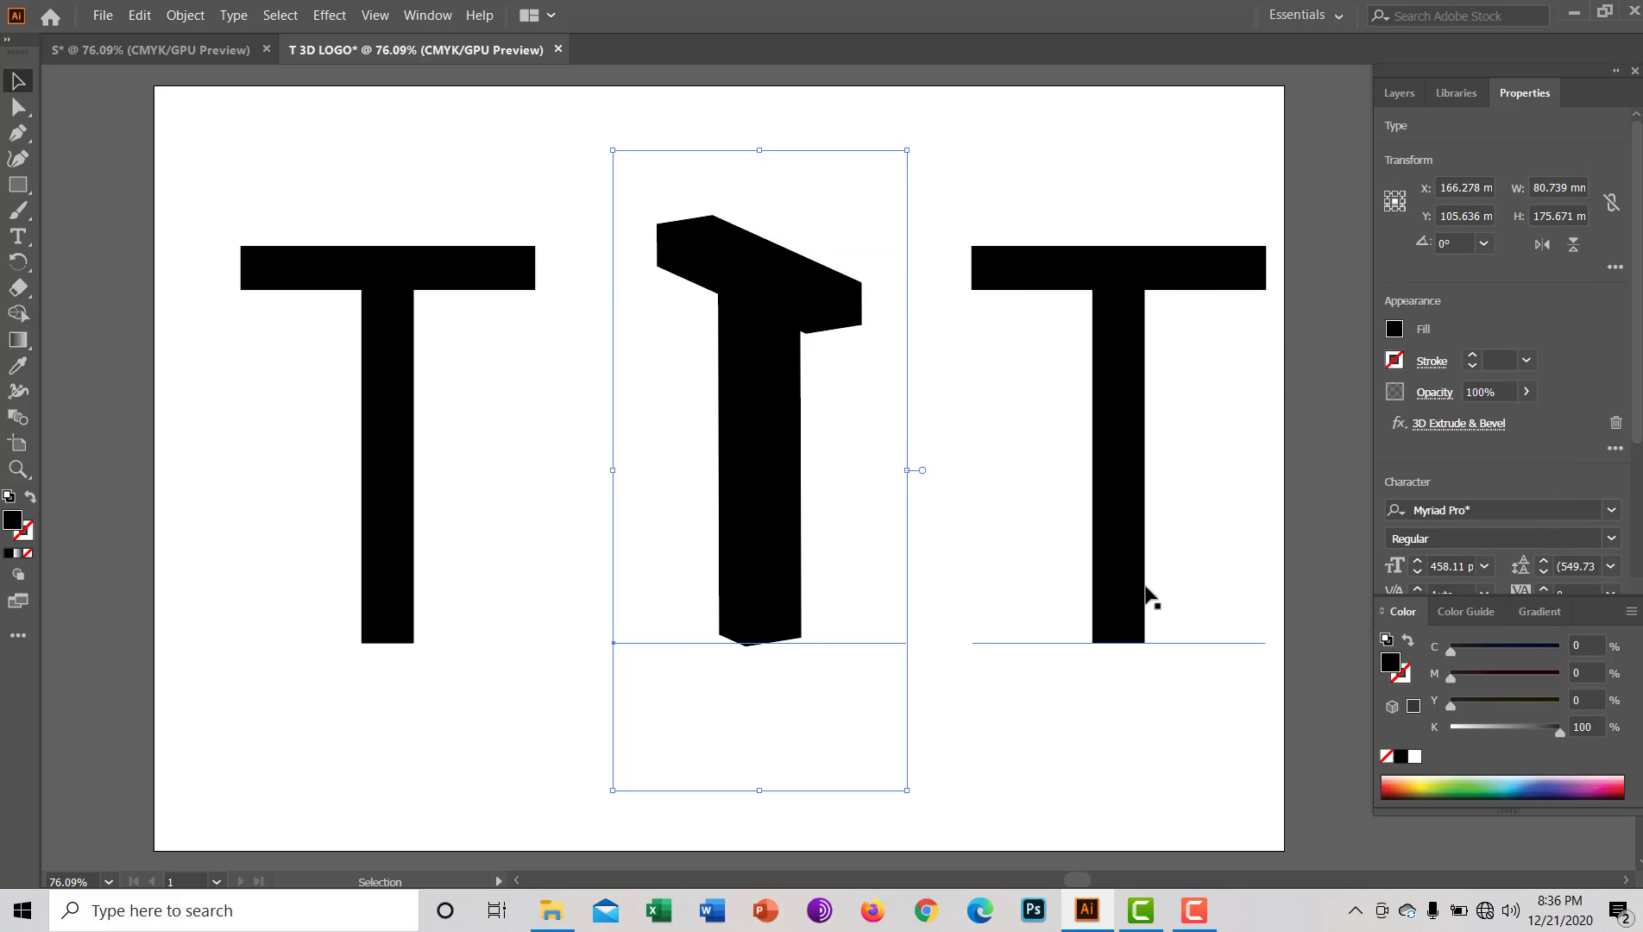
left_click(1520, 783)
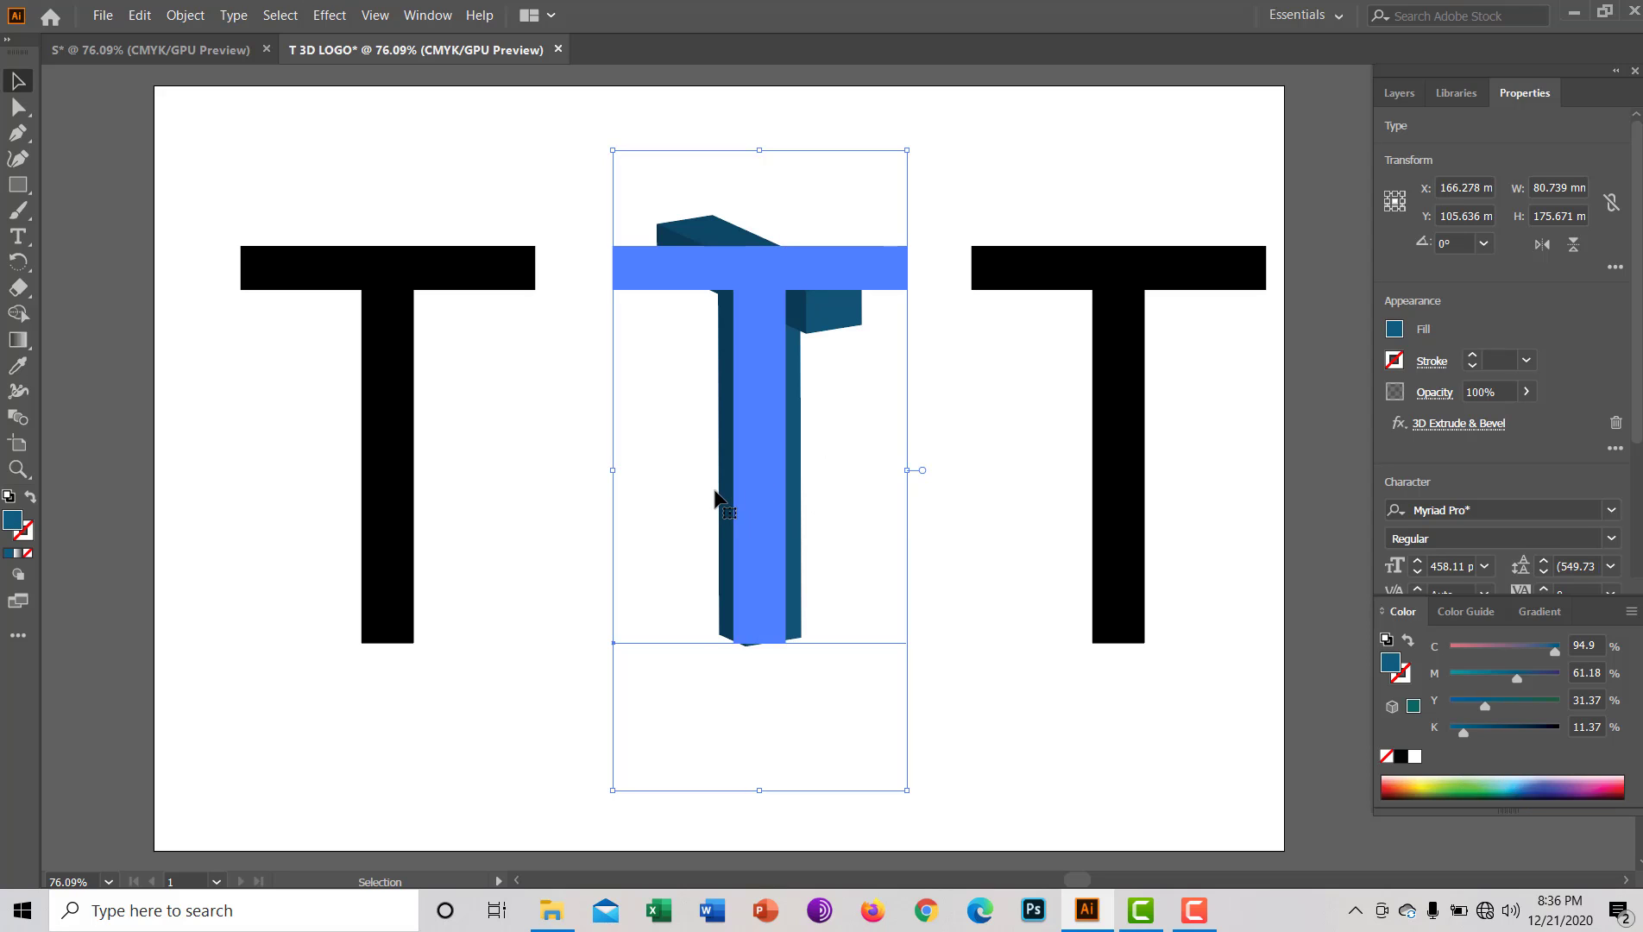
Apply 3D Extrude & Bevel to the left T with a custom rotation of -24°, 48° and -6°, and fill it magenta, about C 40, M 100, Y 34, K 13
left_click(355, 392)
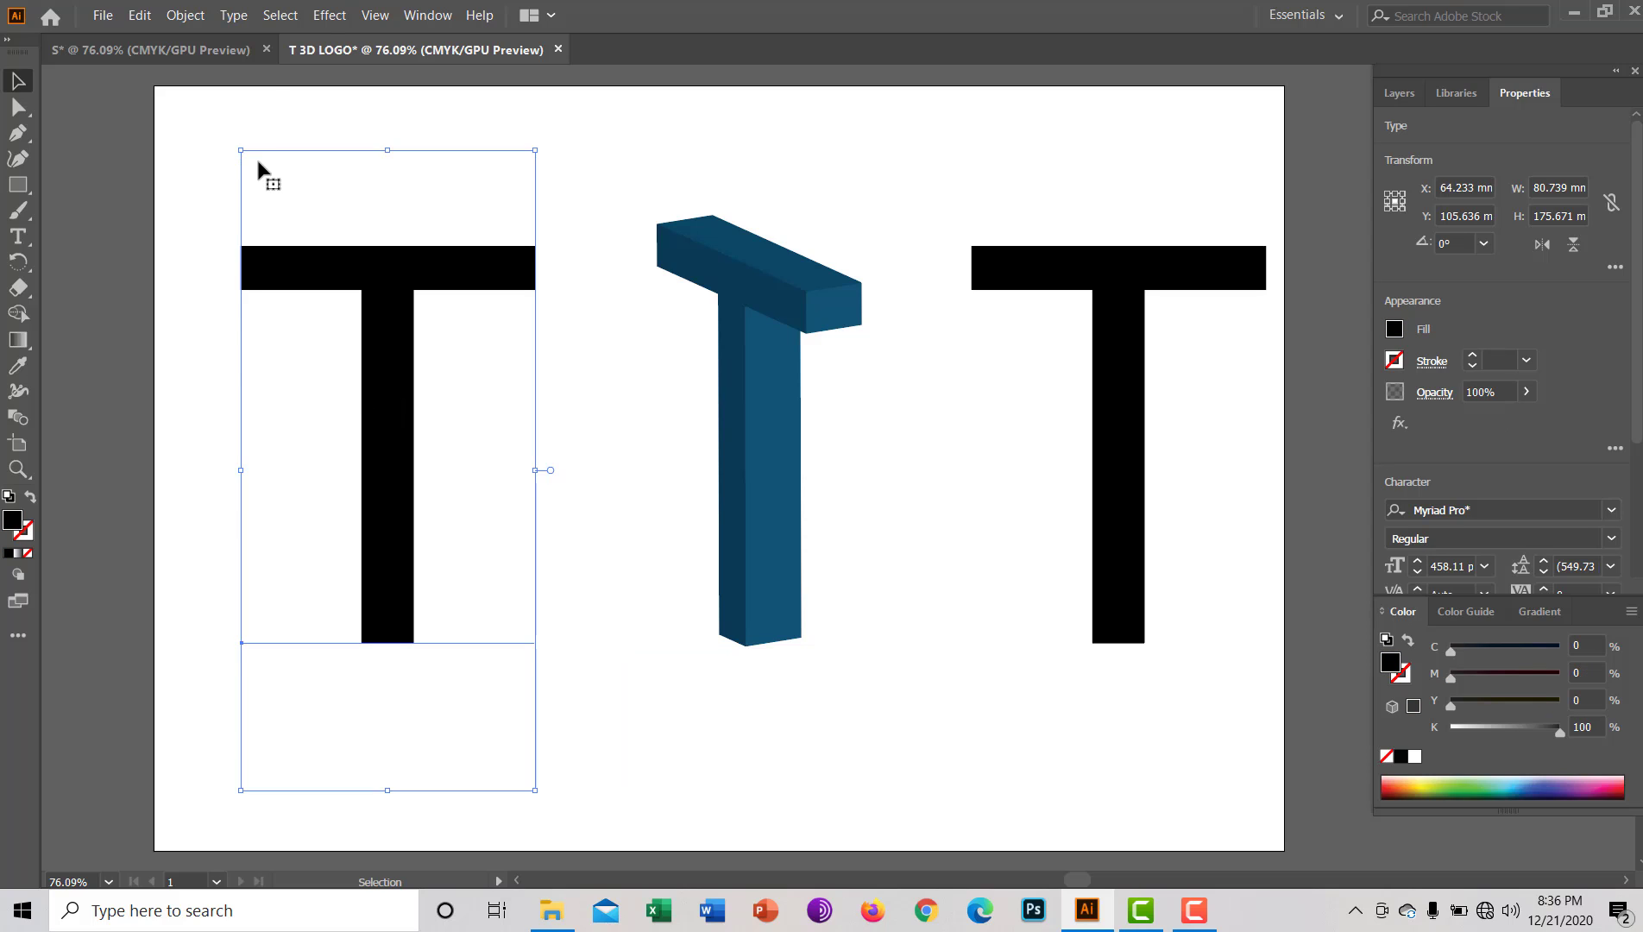
left_click(326, 15)
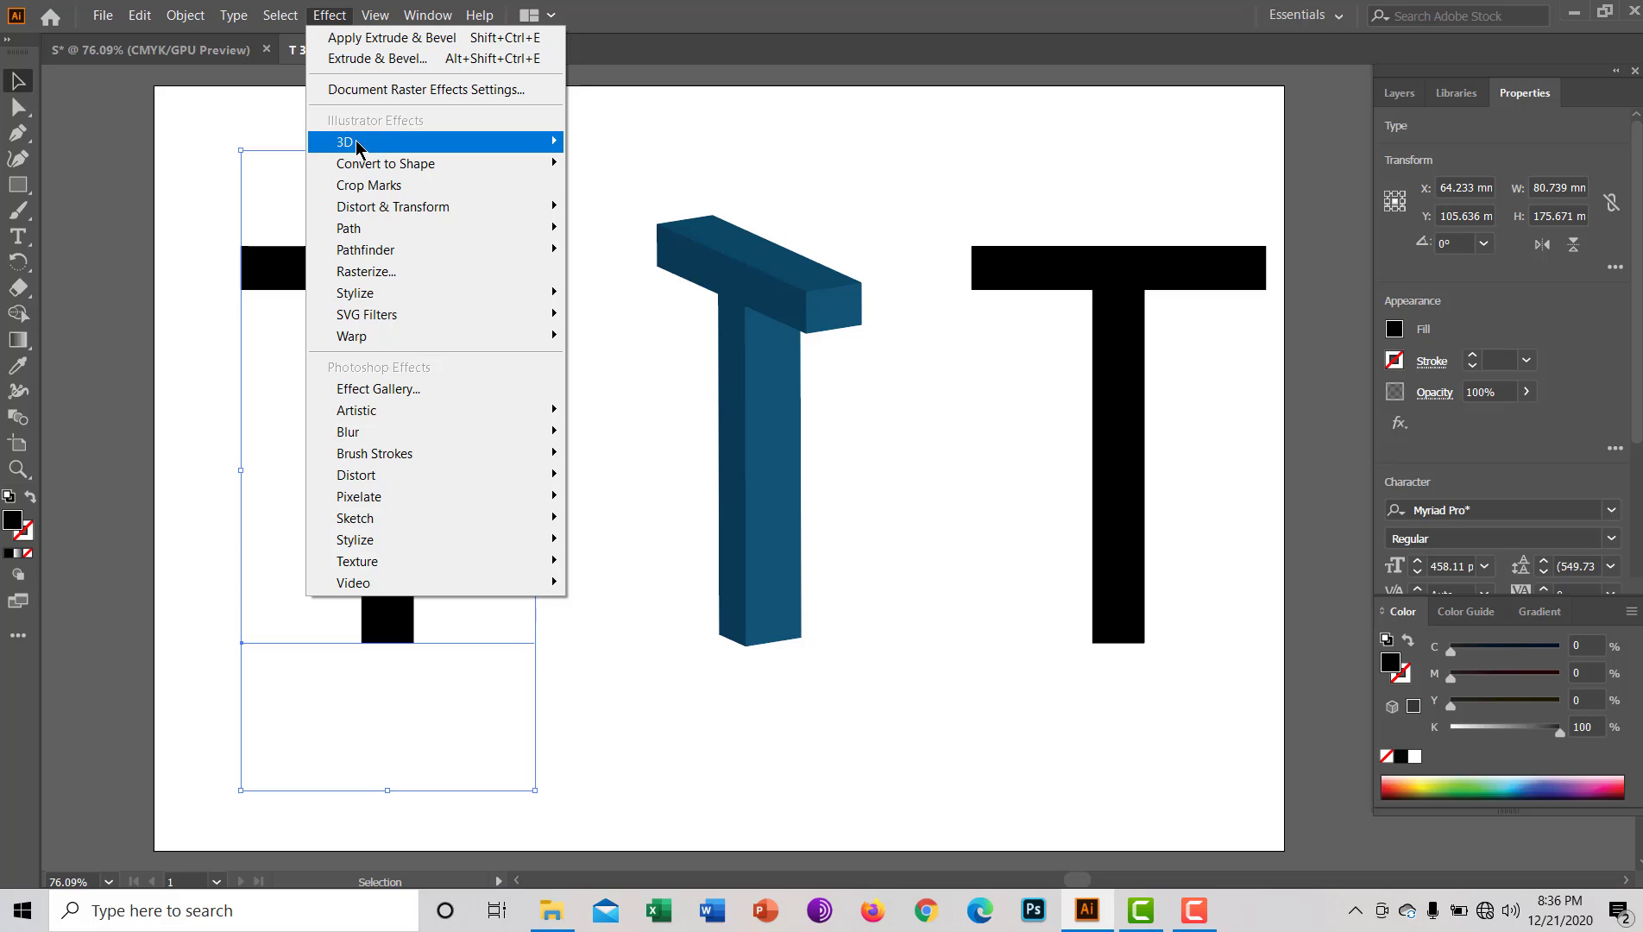
mouse_move(358, 142)
left_click(602, 152)
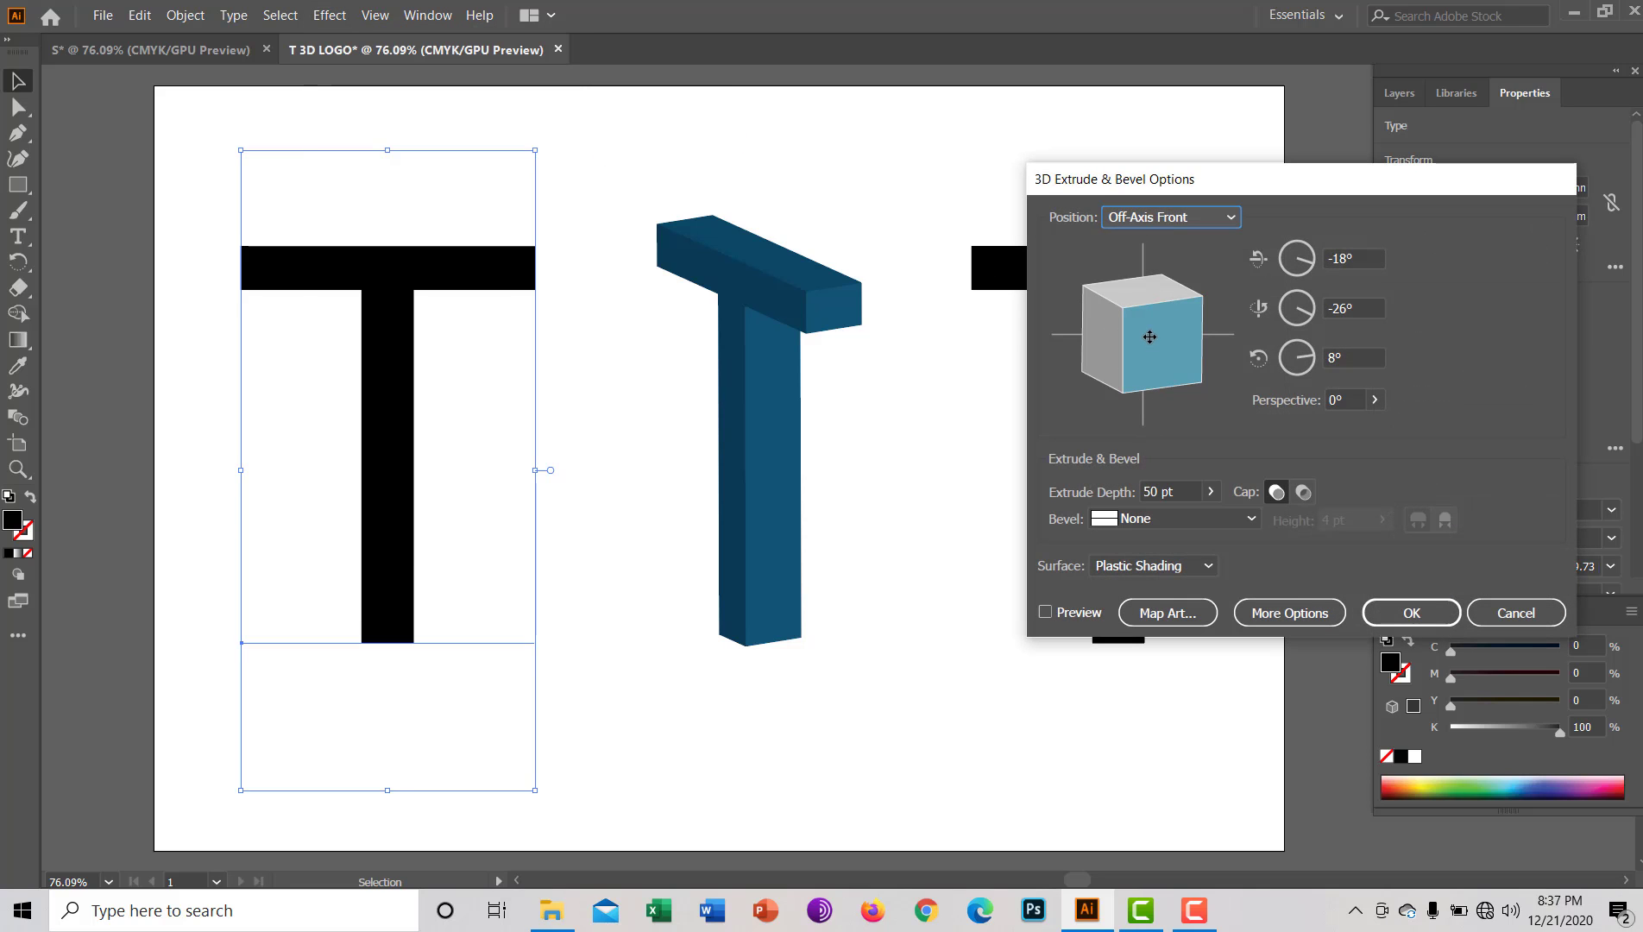
left_click_drag(1149, 336, 1129, 363)
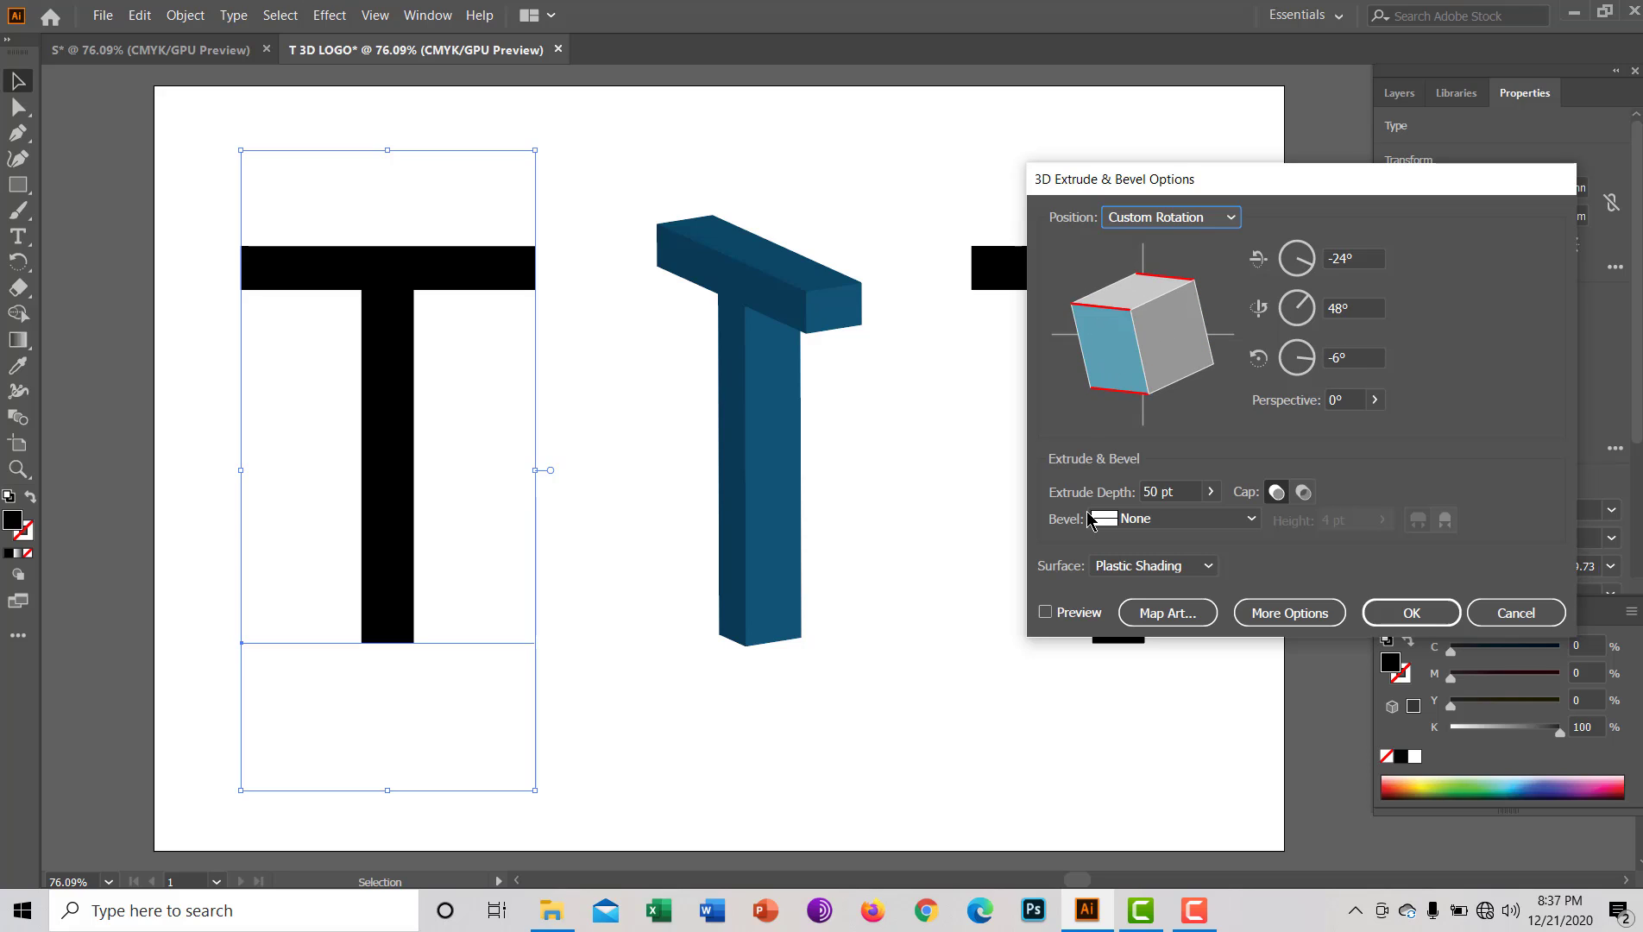
left_click(1045, 614)
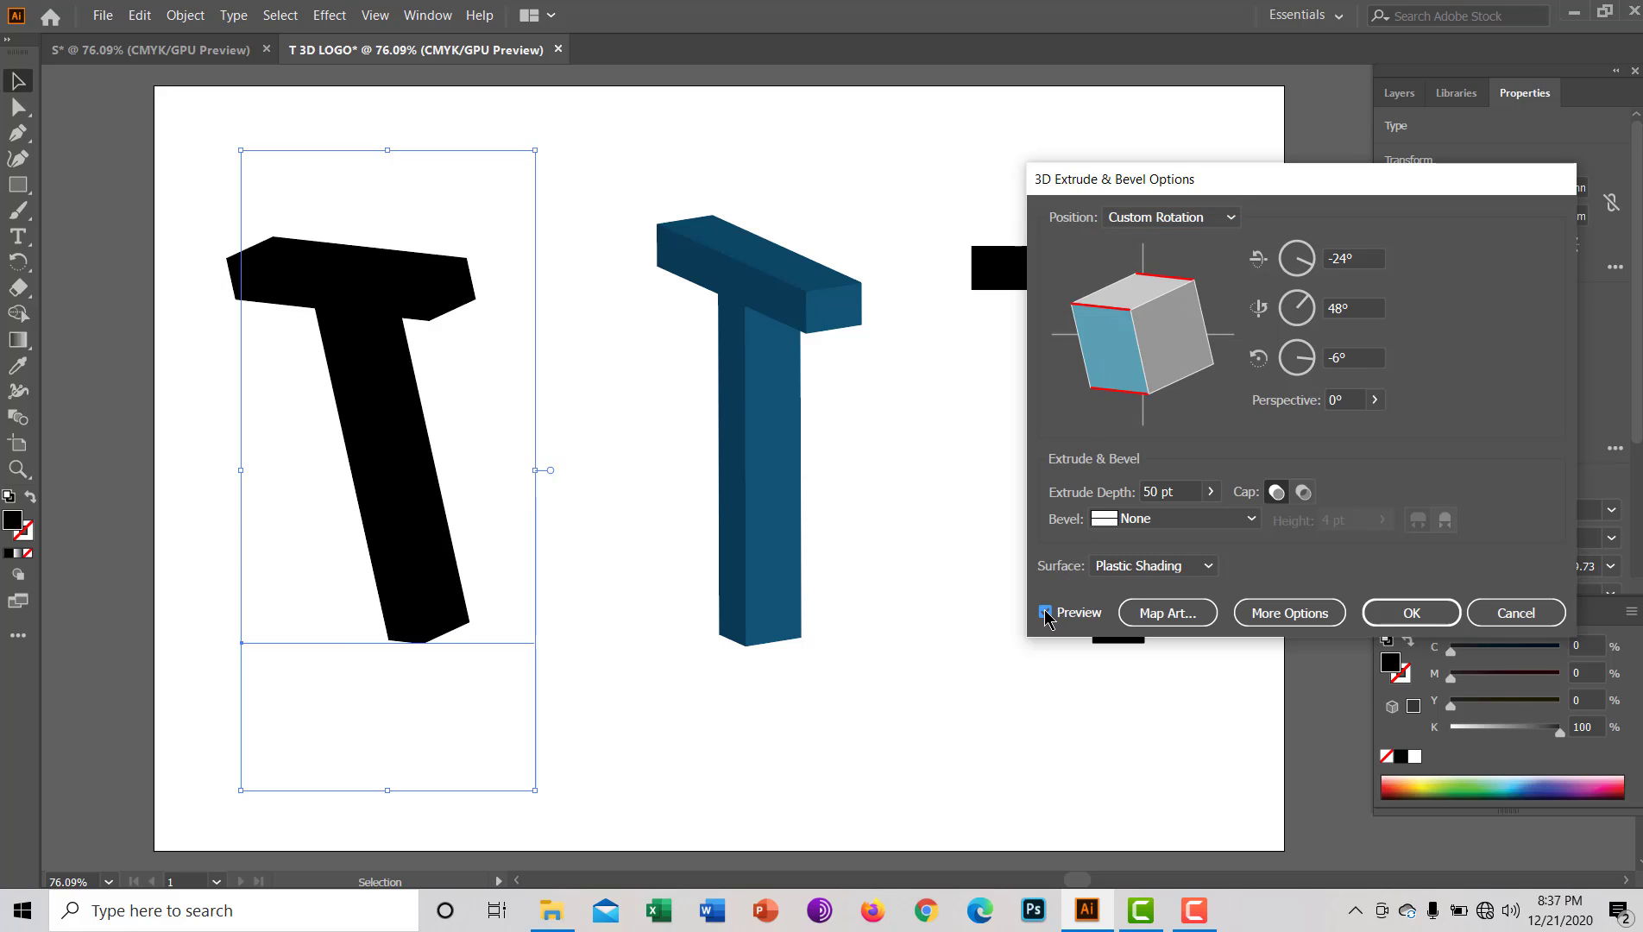
left_click(1390, 616)
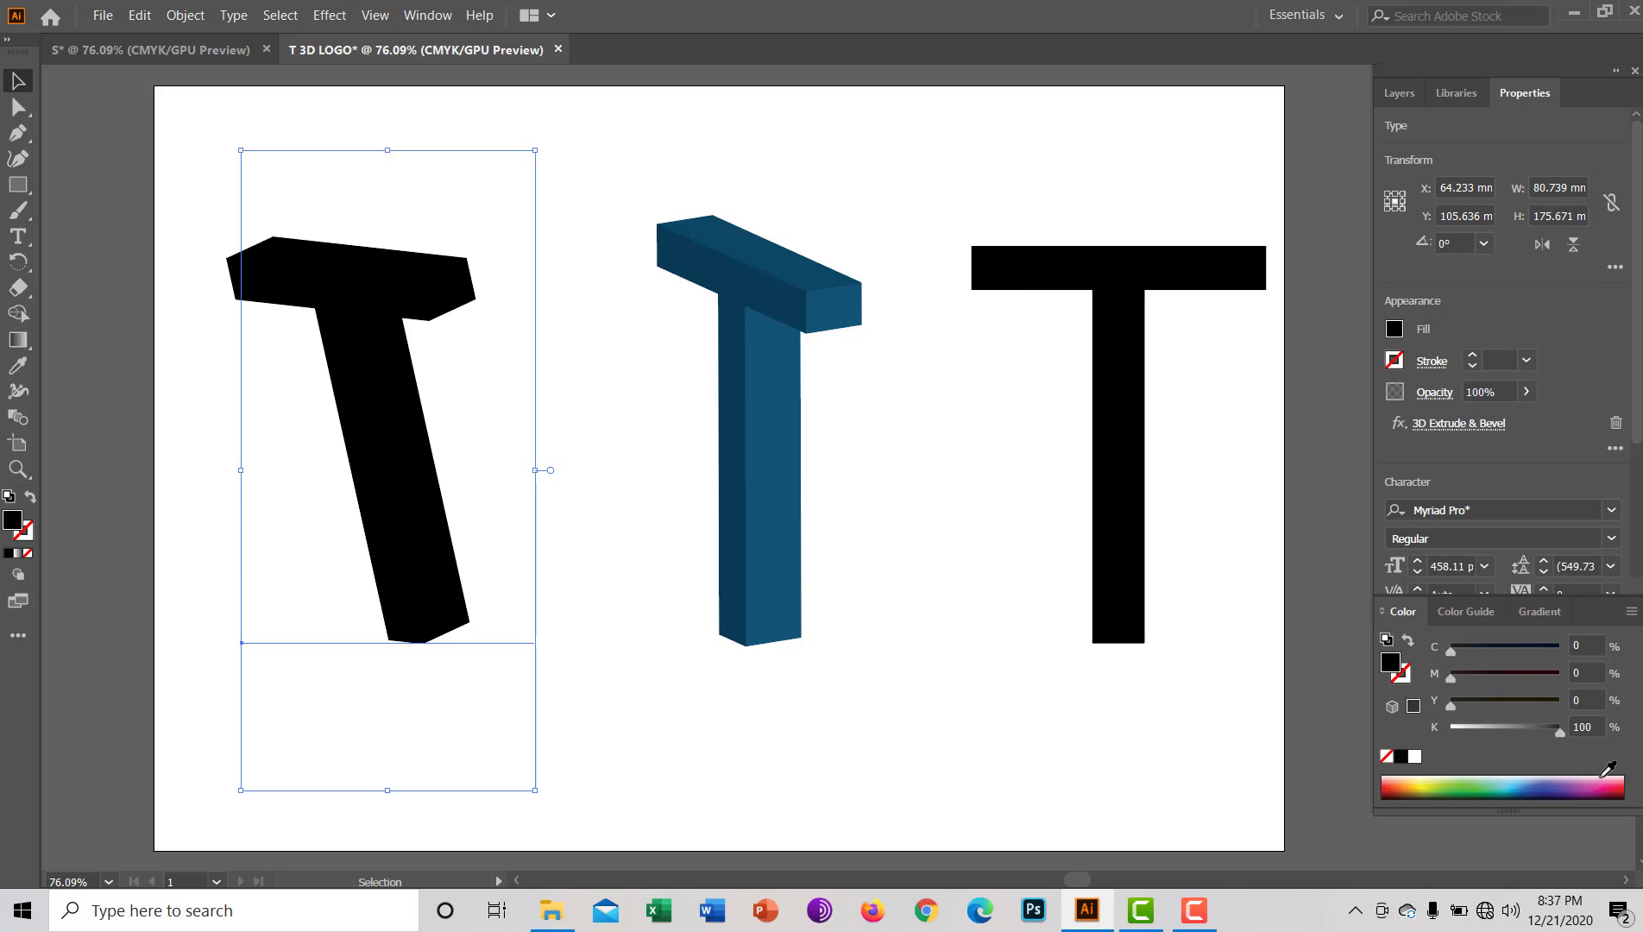
left_click(1598, 788)
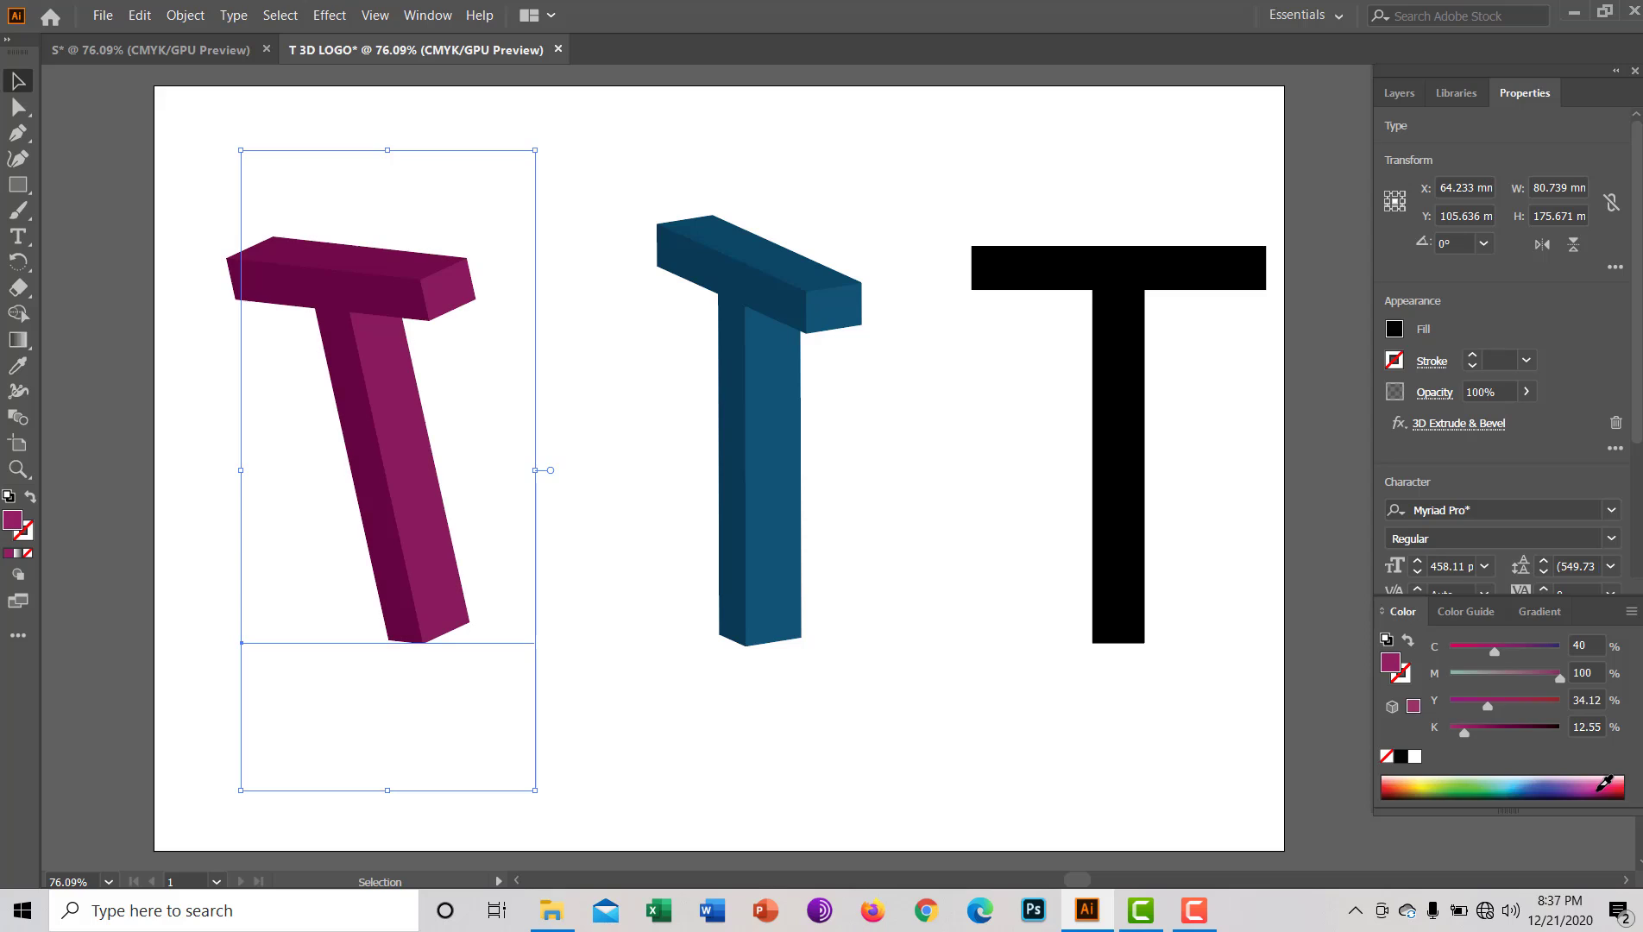
left_click(1141, 571)
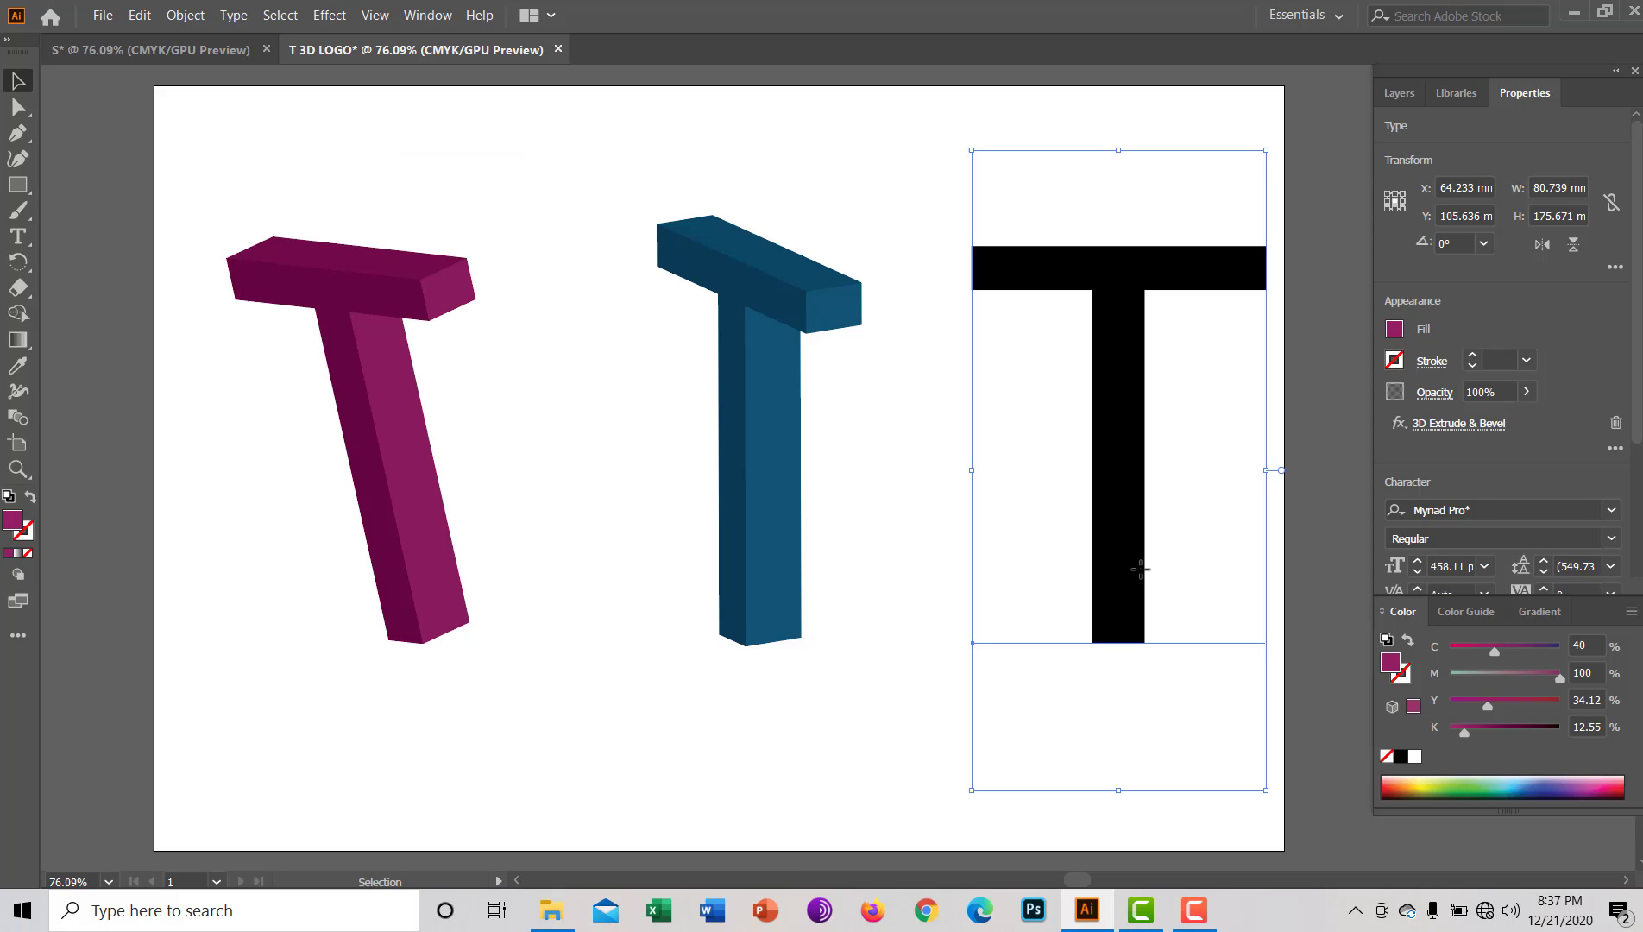
left_click(770, 476)
left_click_drag(371, 431, 723, 457)
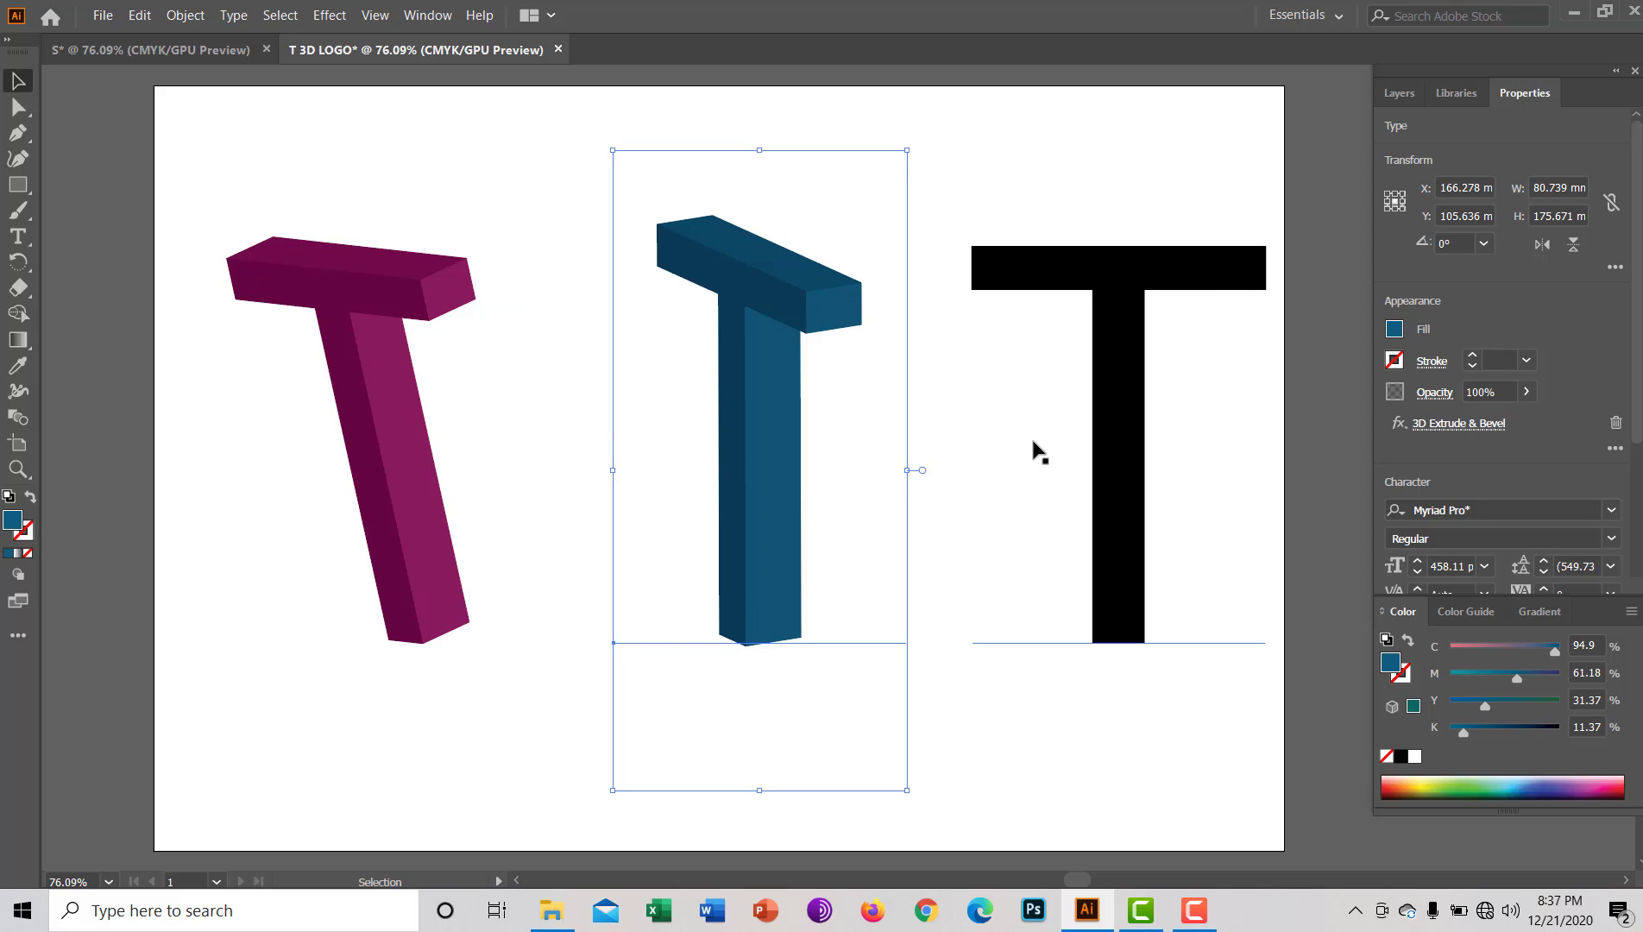
left_click(1114, 465)
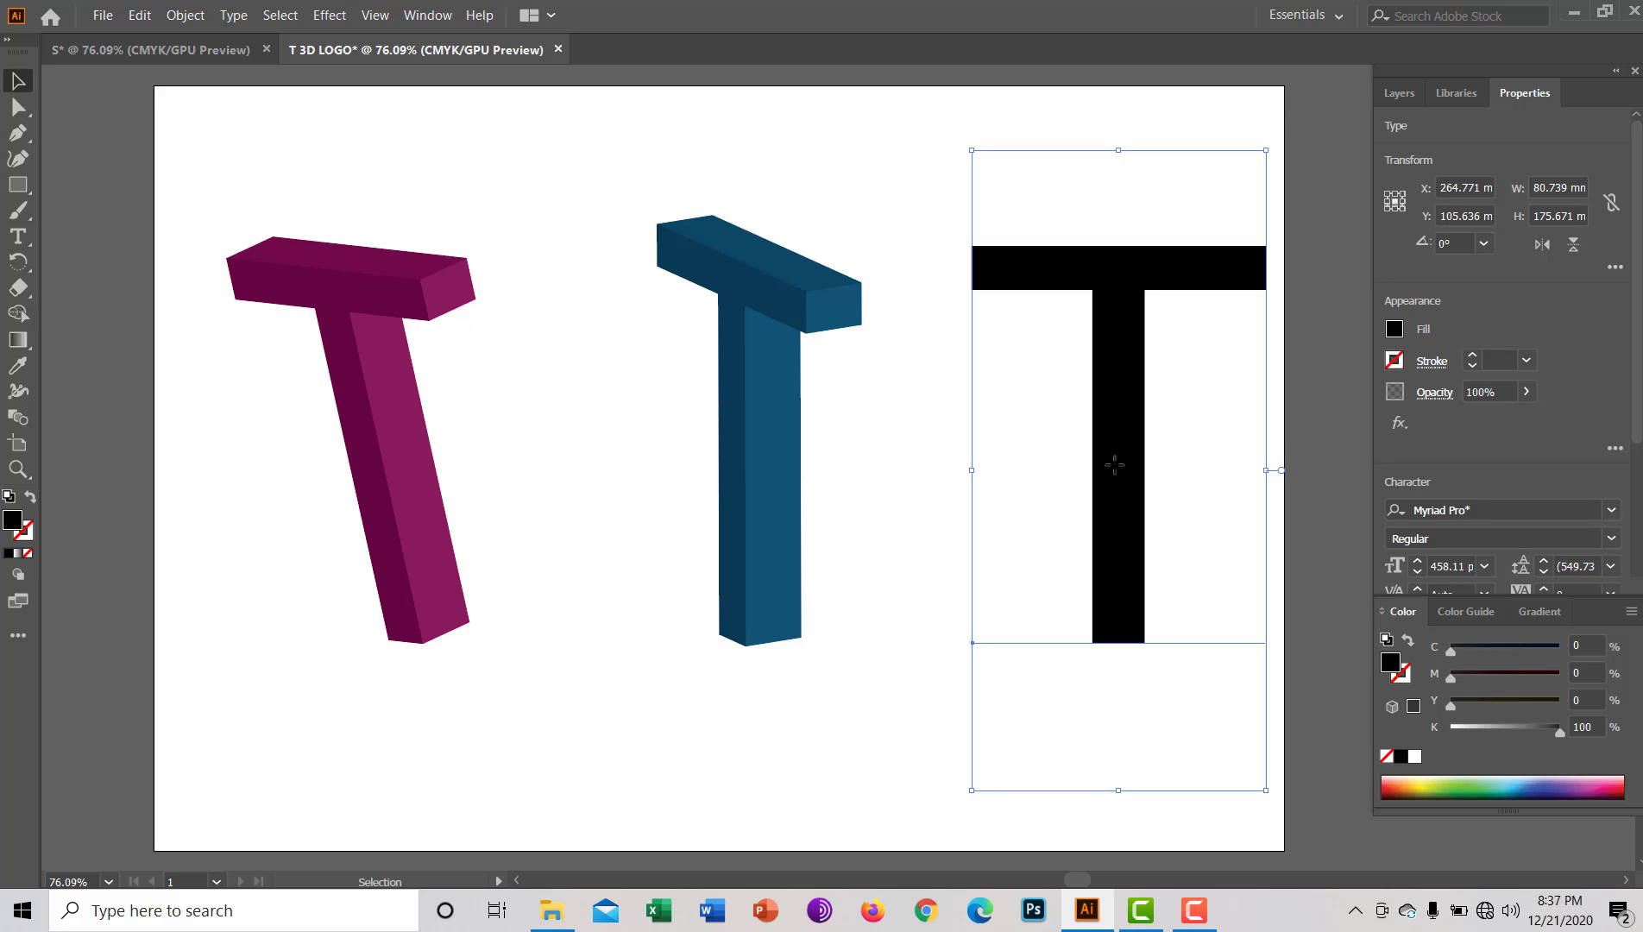
mouse_move(740, 330)
left_mouse_down()
mouse_move(379, 320)
mouse_move(385, 301)
mouse_move(765, 346)
left_mouse_up()
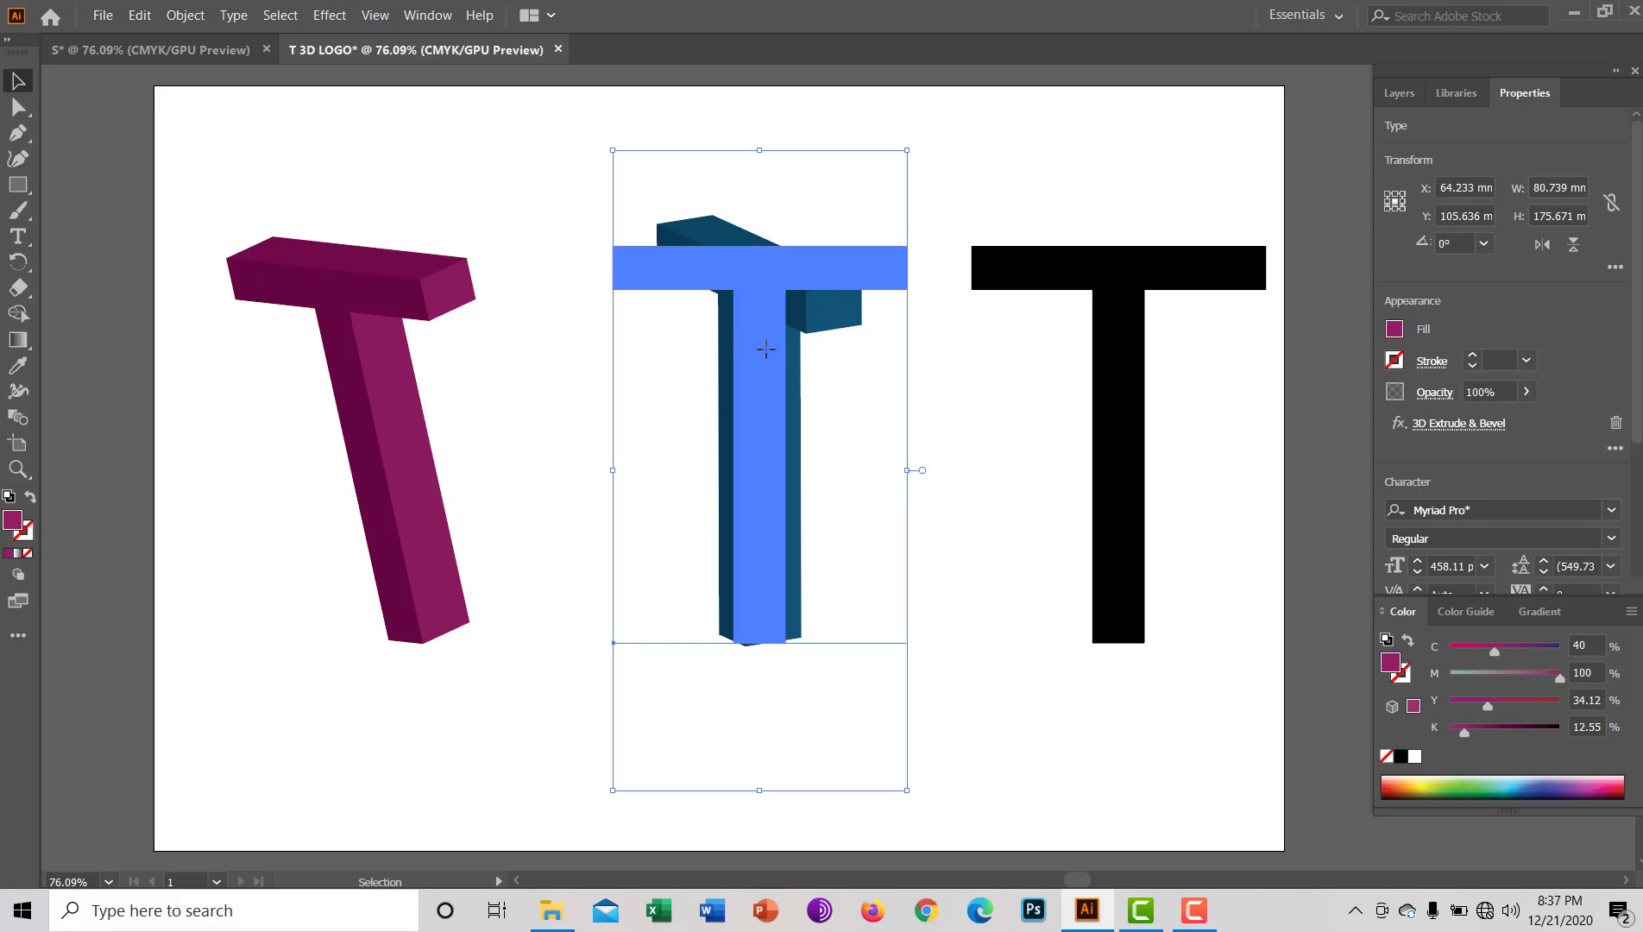
Swap the flat black T and the blue 3D T, placing the black one at about X 152.5, Y 102.6 mm and the blue one at X 255.3, Y 114.9 mm
left_click(1096, 399)
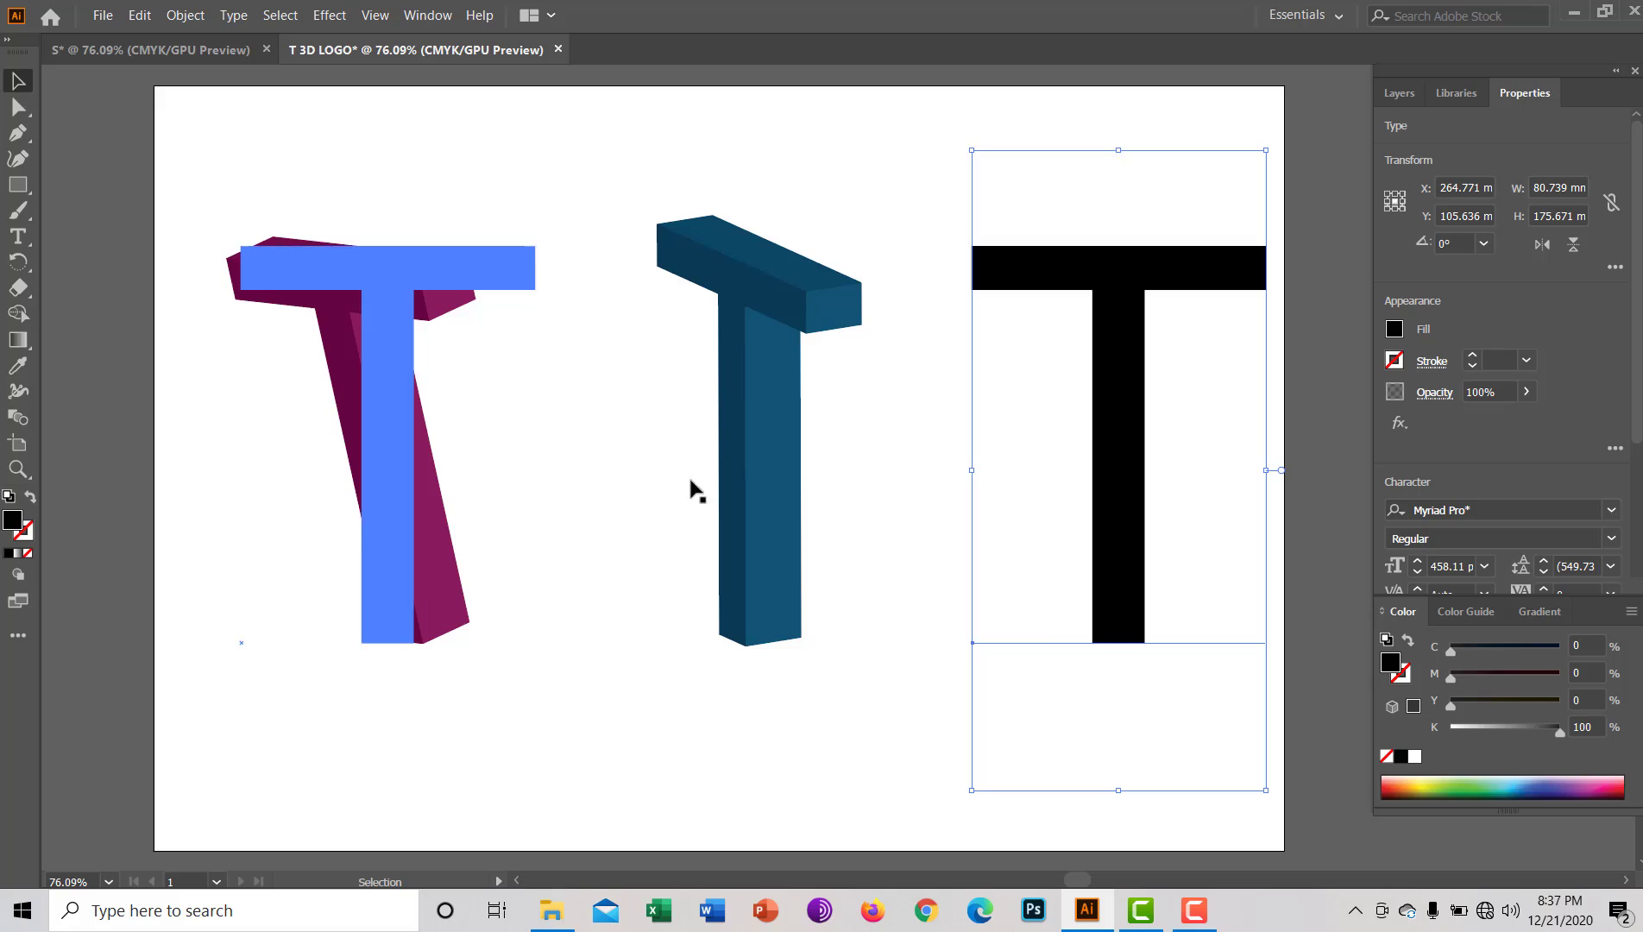
left_click_drag(1102, 537, 695, 453)
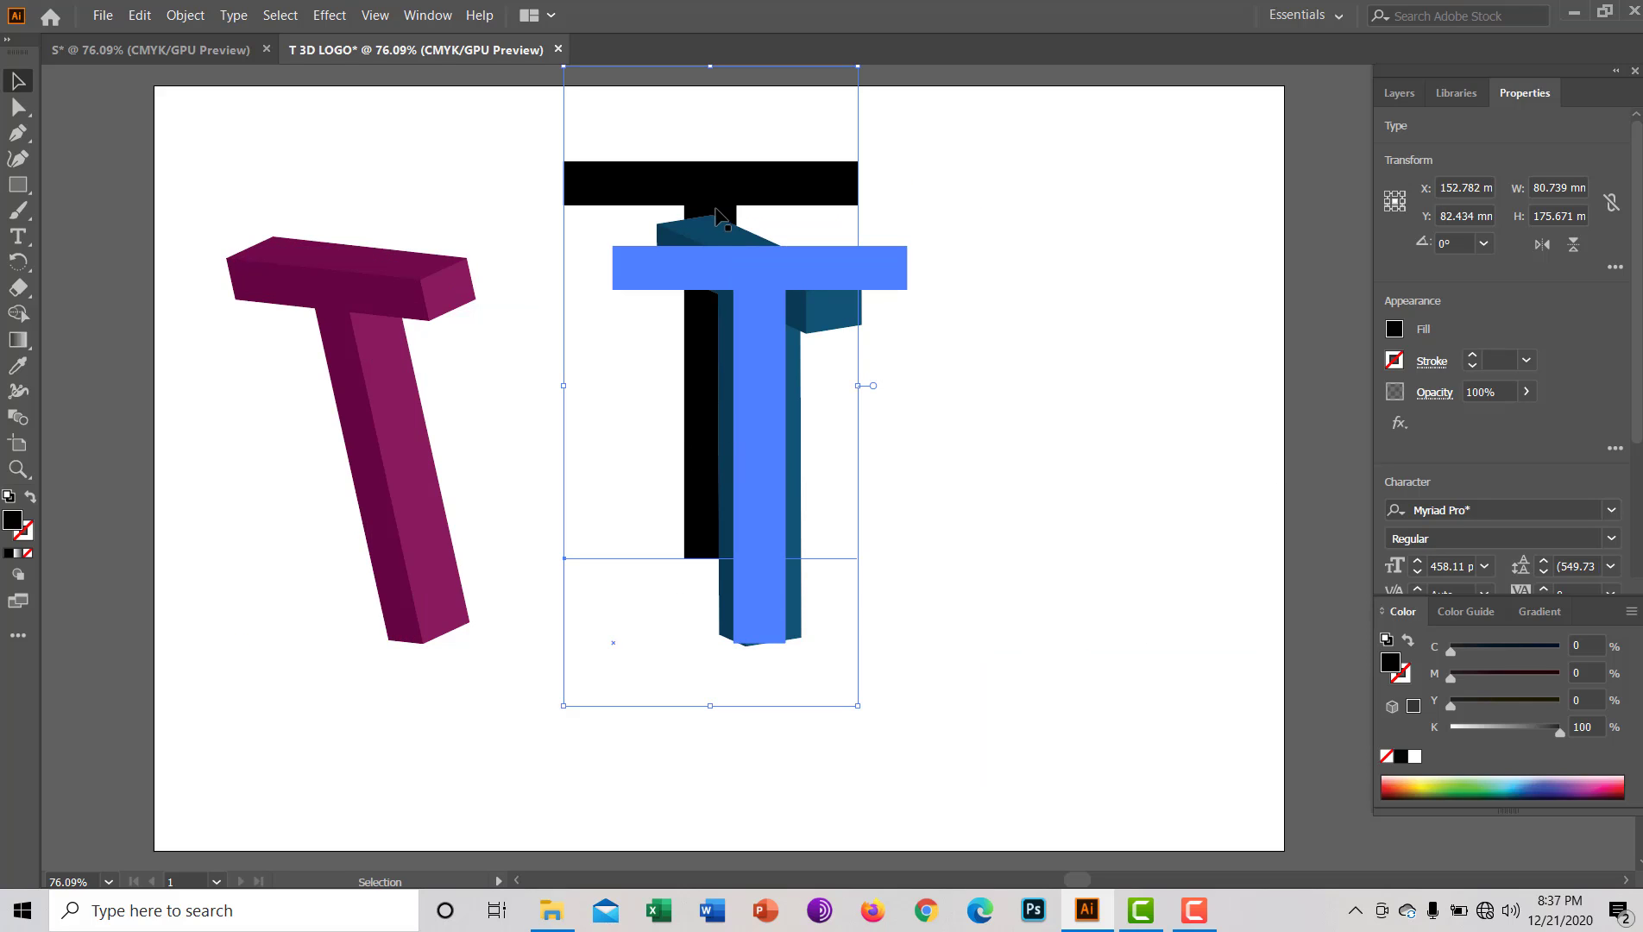
left_click_drag(761, 198, 1048, 202)
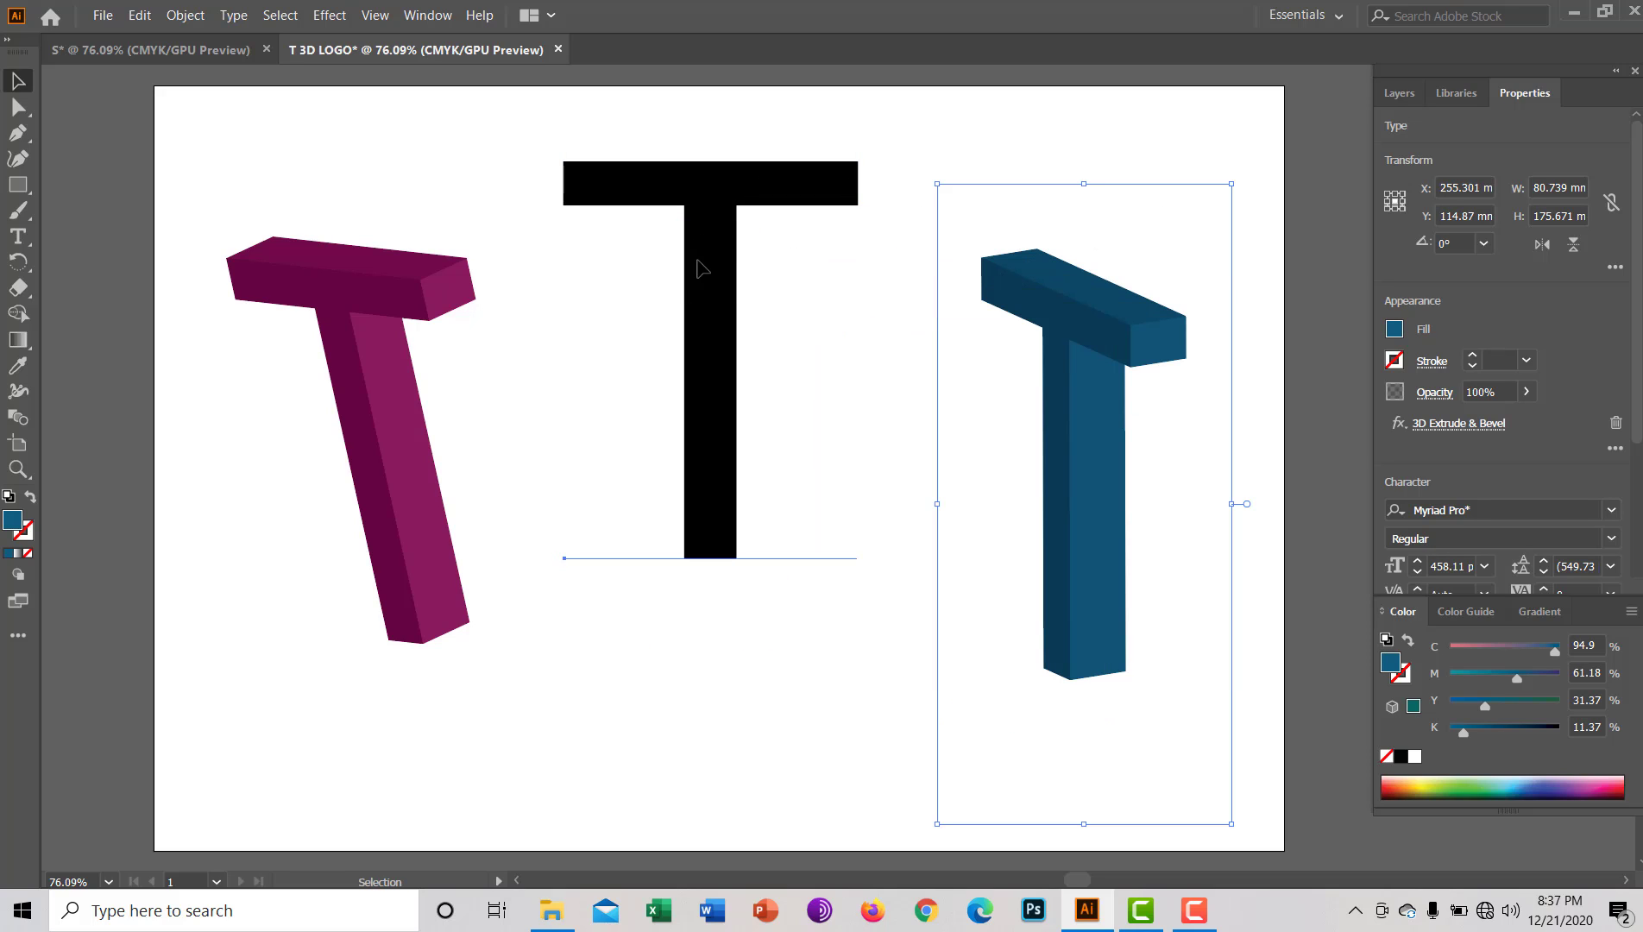
left_click_drag(696, 262, 696, 314)
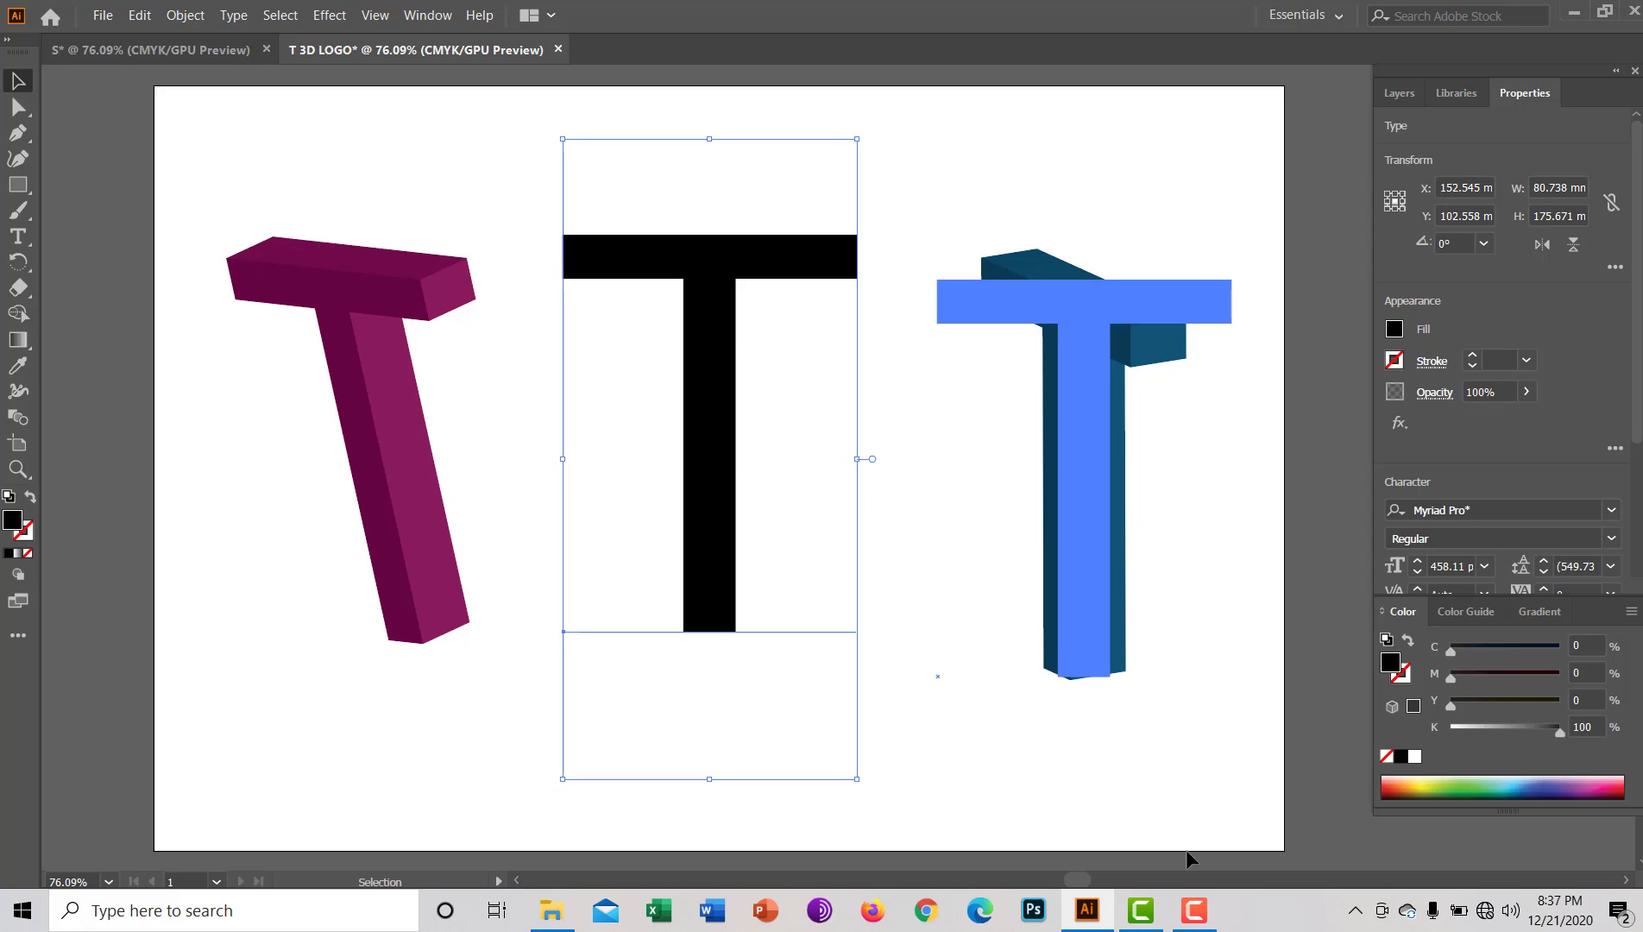
left_click(1195, 908)
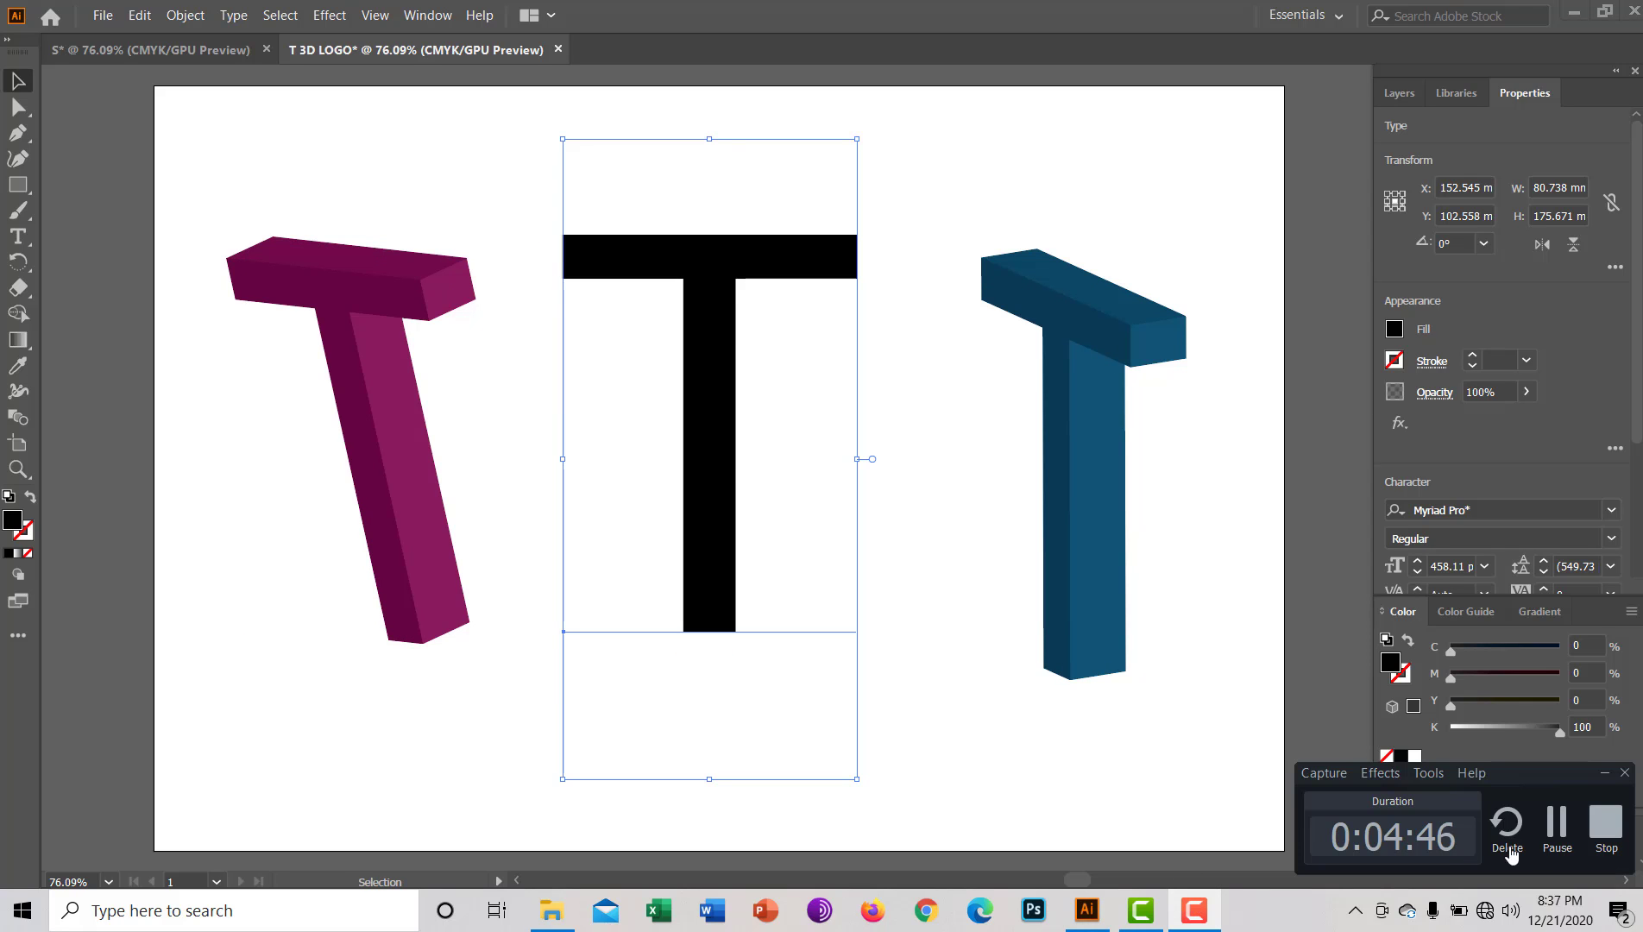